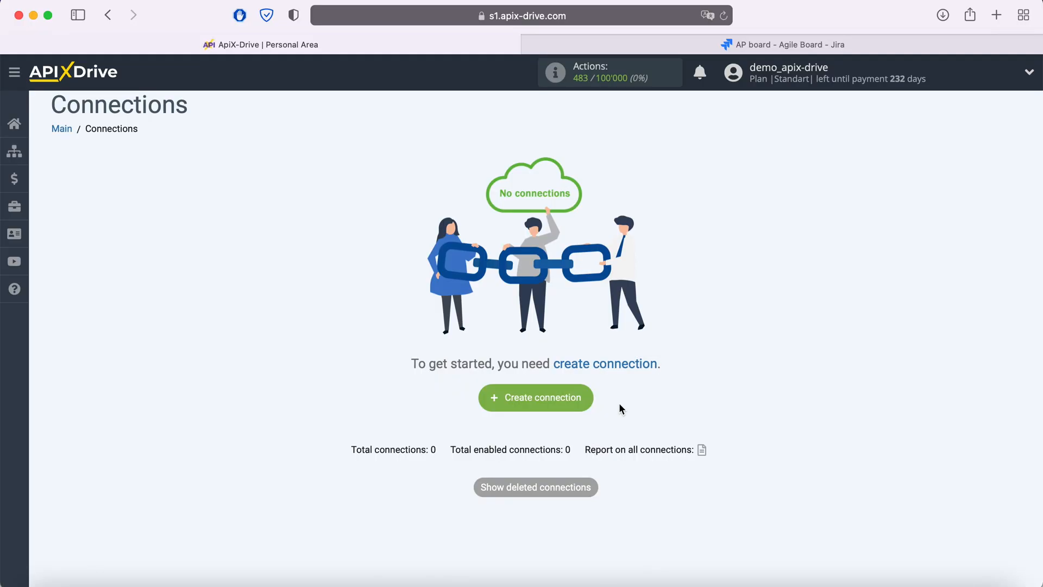
Create a new connection and set Facebook as its data source system.
left_click(590, 402)
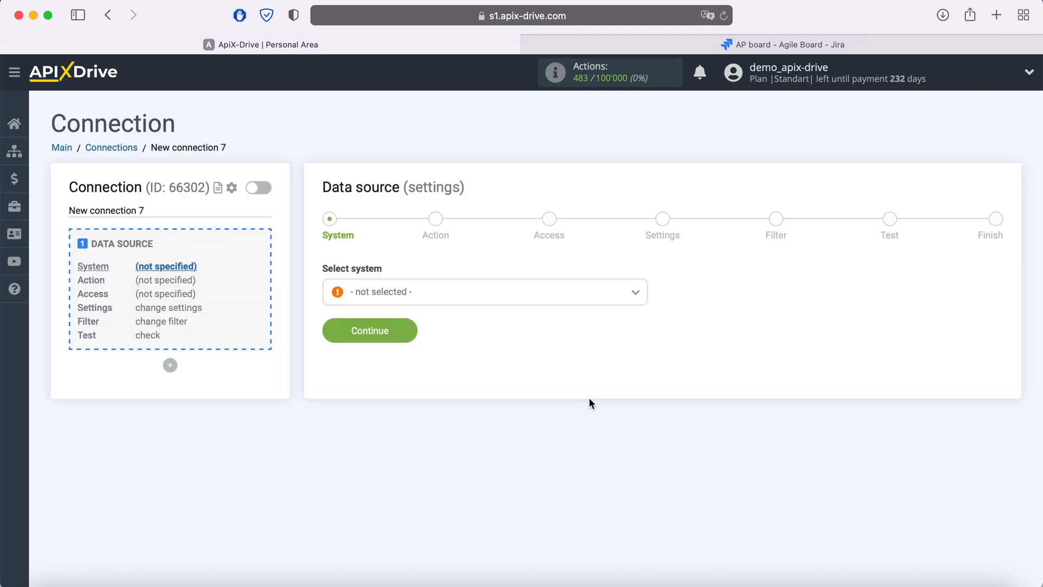
left_click(479, 302)
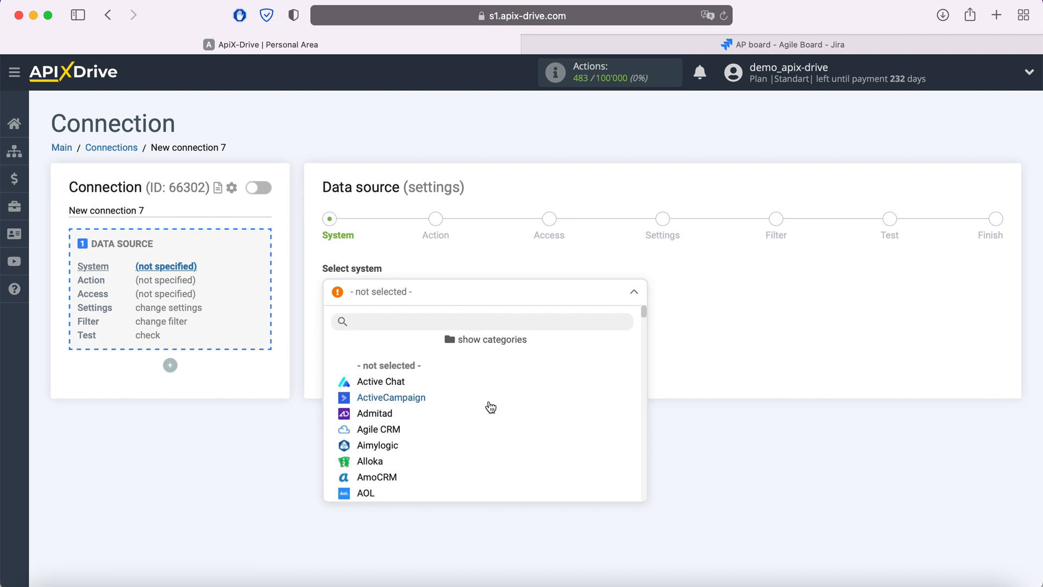
scroll(491, 408, "down", 15)
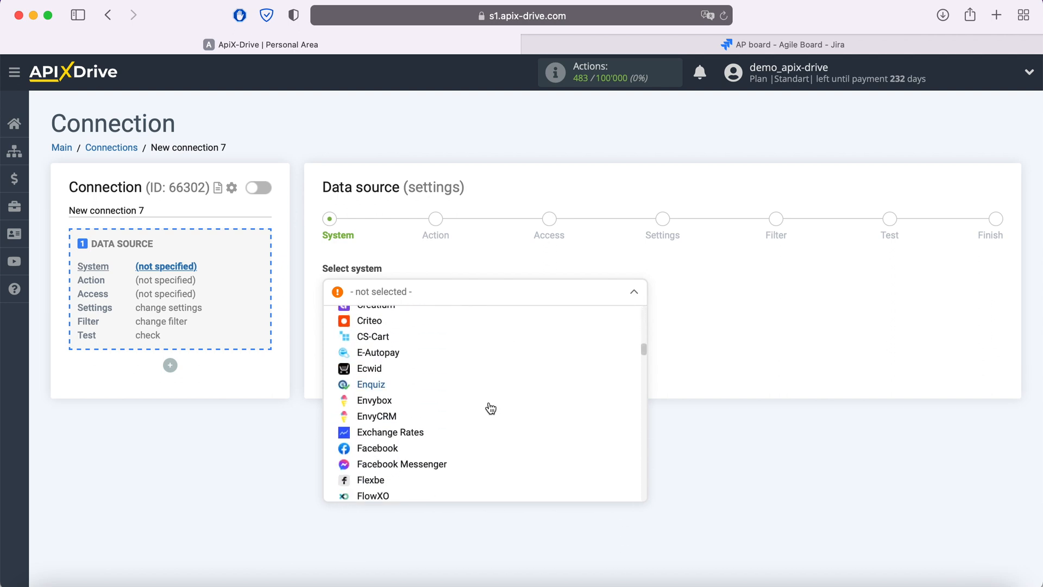
left_click(396, 437)
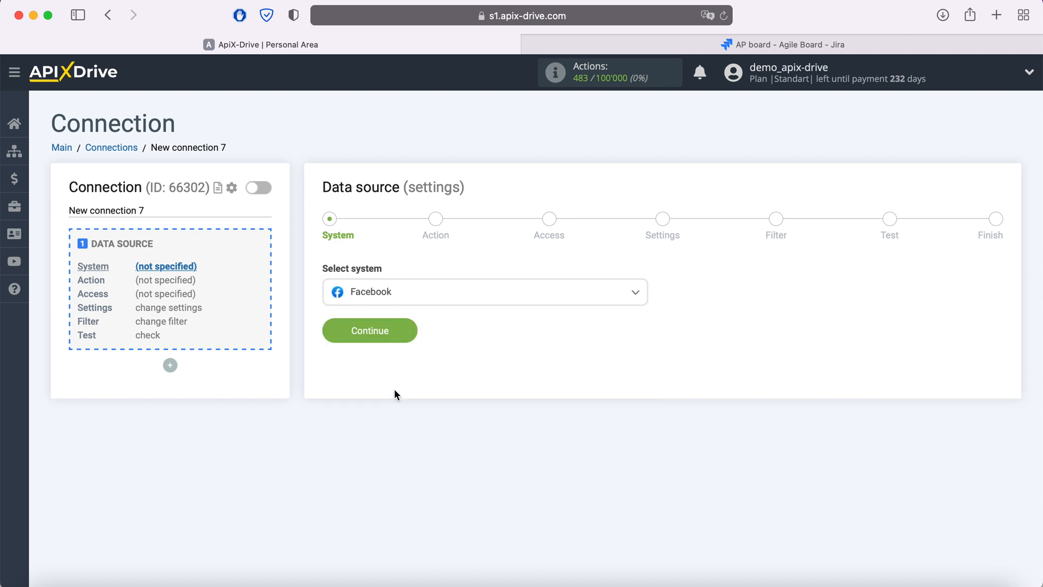
left_click(408, 337)
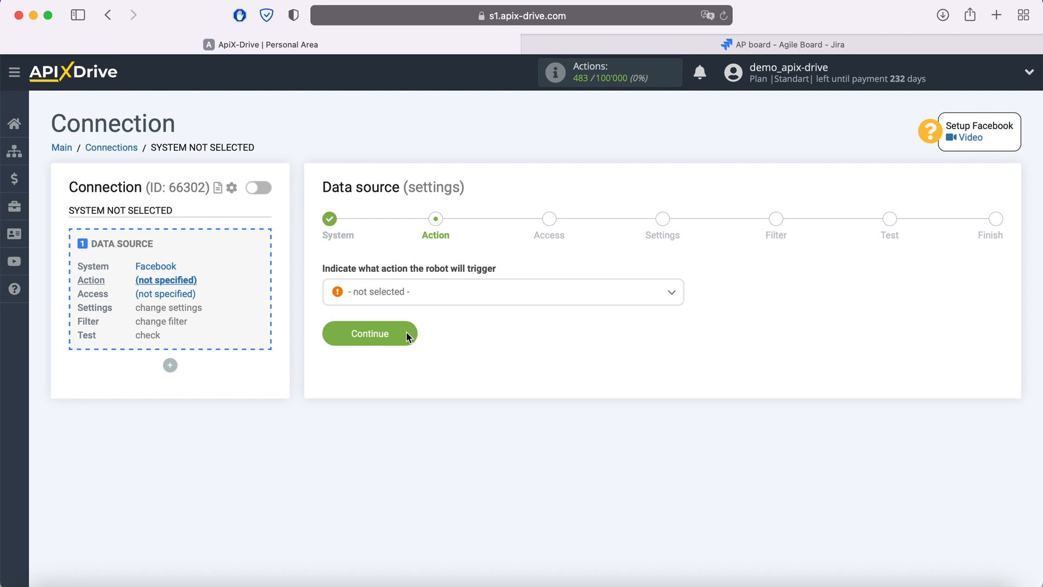
Set the Facebook source's trigger action to Get Leads (new) and continue to account access.
left_click(434, 301)
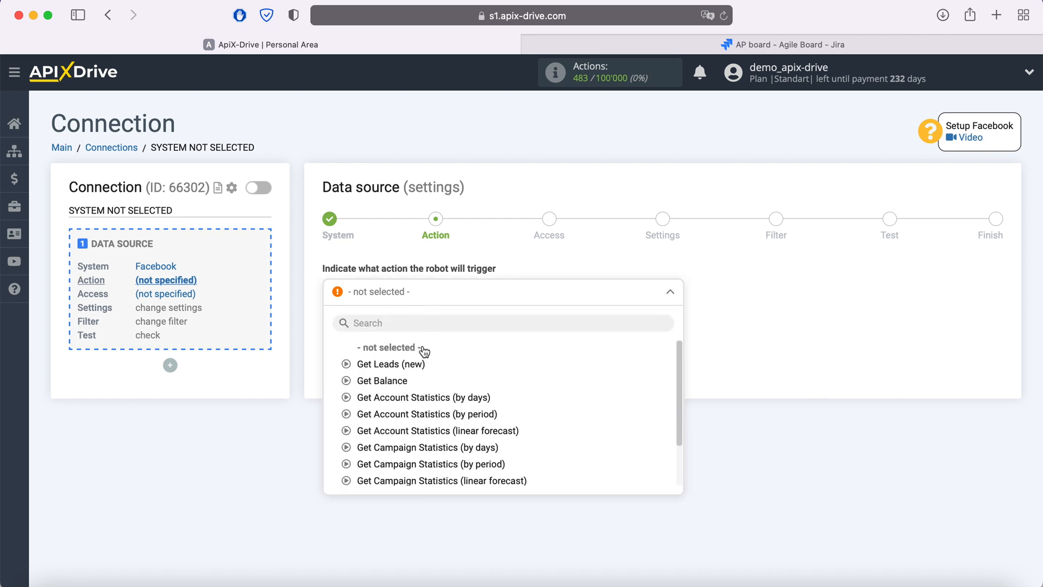
left_click(413, 364)
left_click(409, 334)
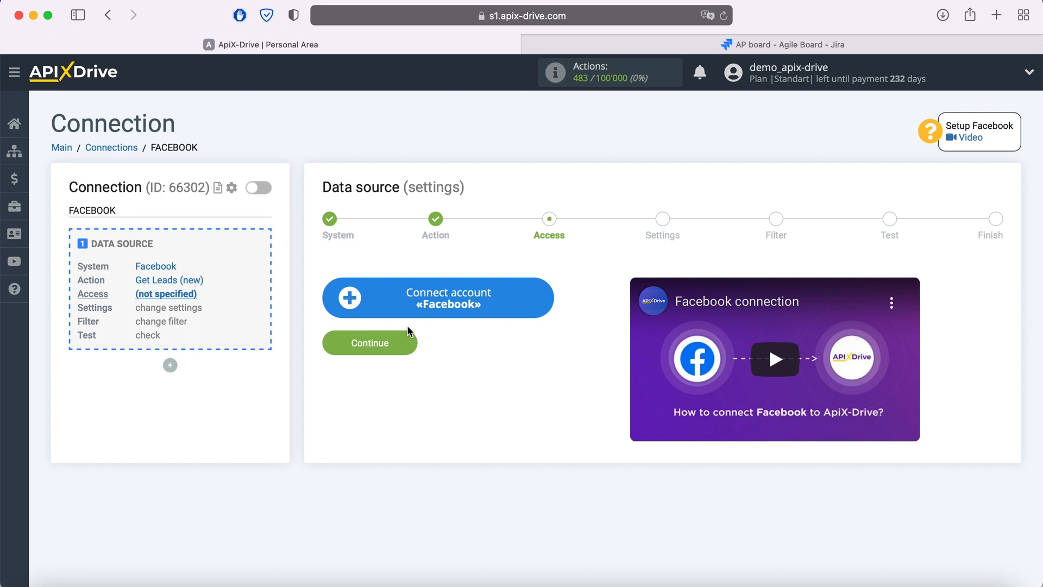
Start connecting a Facebook account and log in with the saved e-mail and account password.
left_click(543, 294)
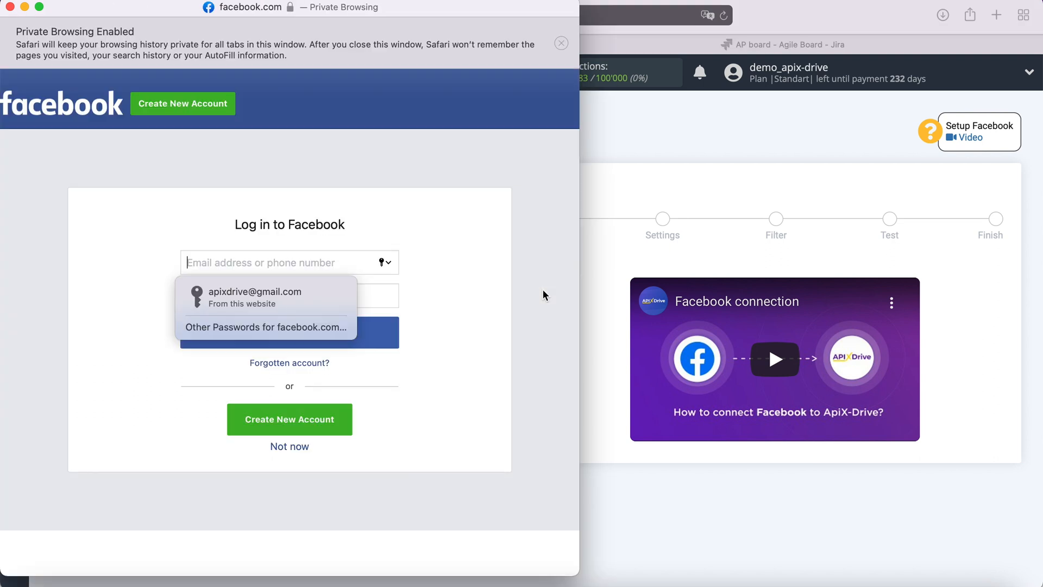
left_click(295, 295)
left_click(315, 333)
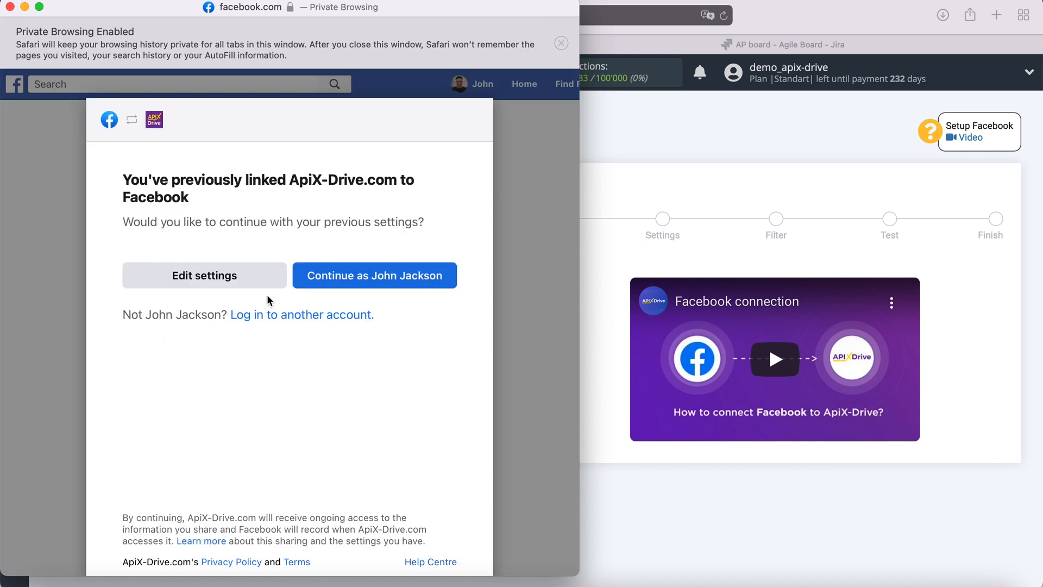
Review the previous Facebook link settings, keeping all pages and permissions enabled, and finish linking ApiX-Drive.com to Facebook.
left_click(257, 284)
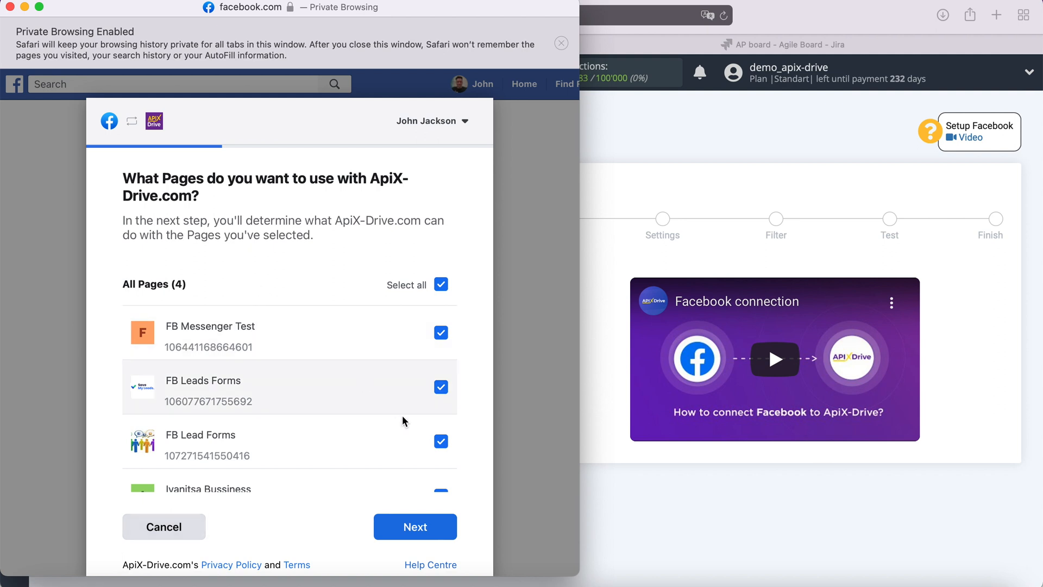
left_click(447, 525)
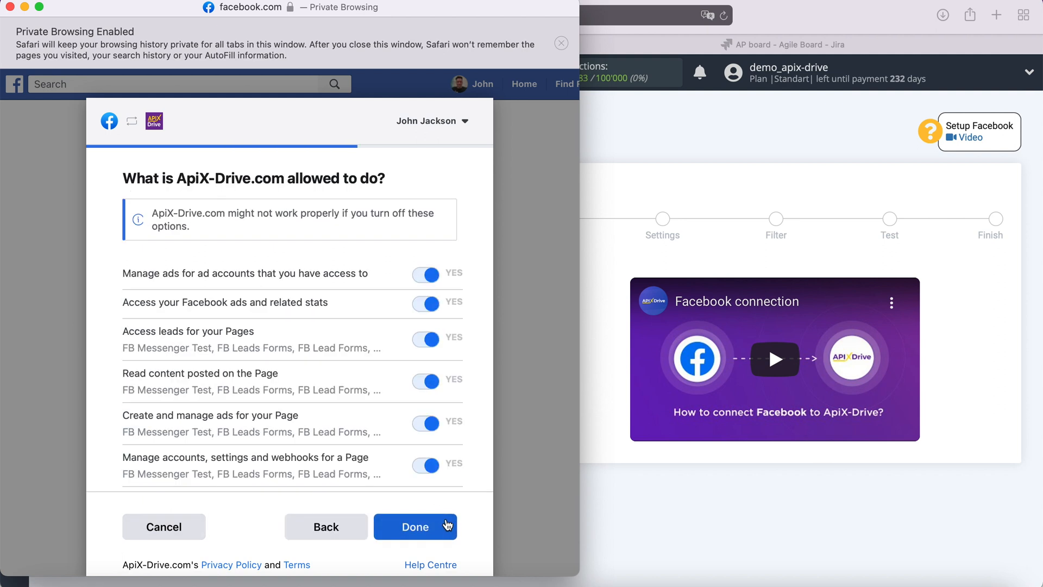
left_click(447, 524)
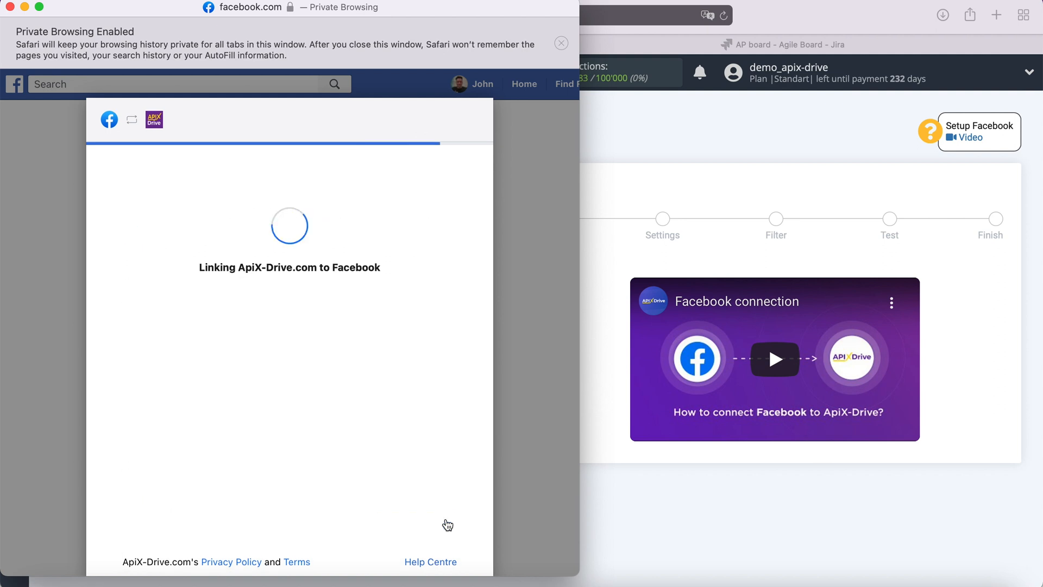
left_click(287, 308)
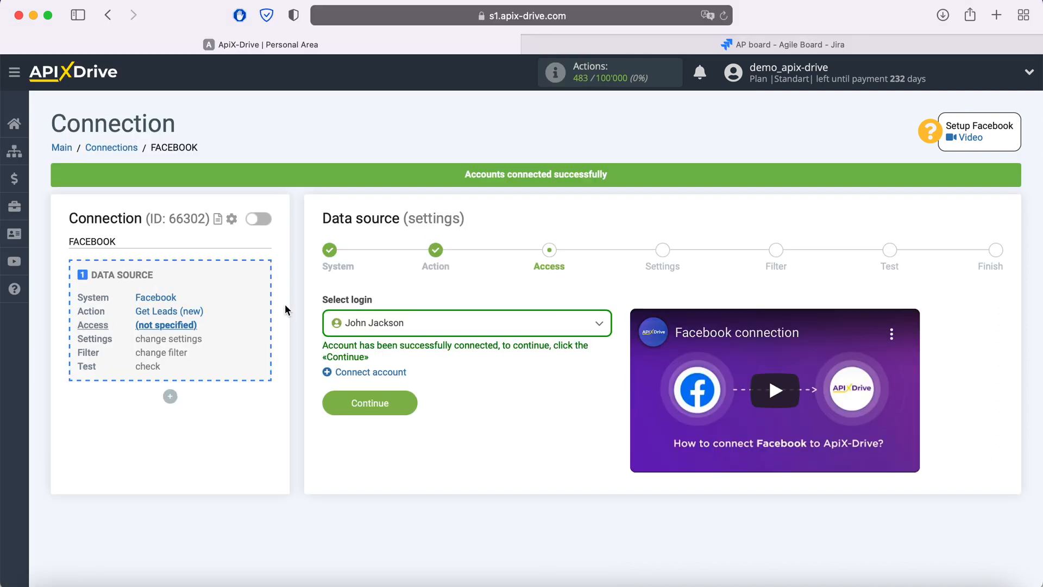
Choose the newly connected Facebook account as the source login and continue to the source settings.
left_click(425, 321)
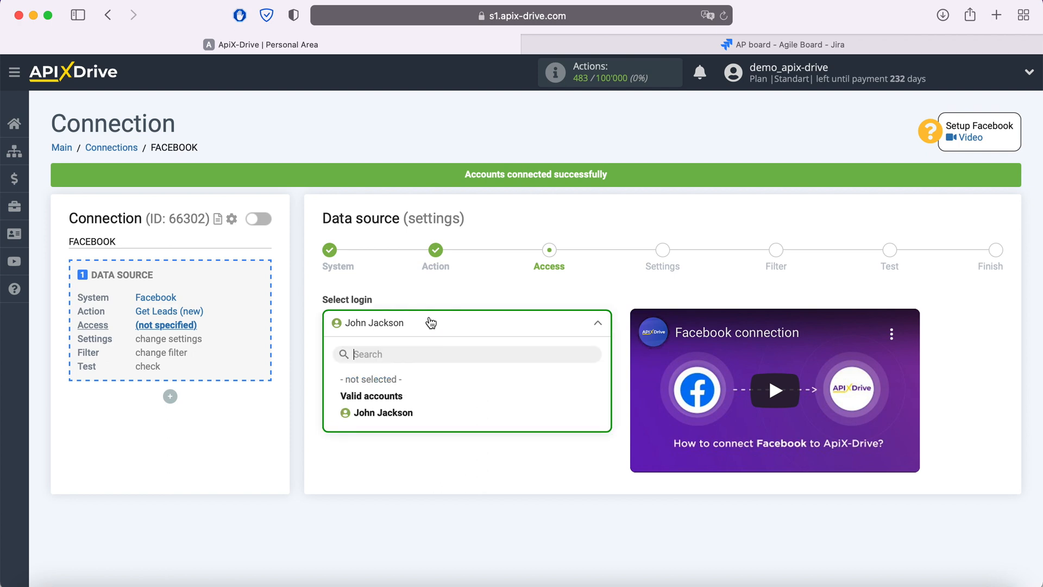
left_click(413, 414)
left_click(406, 399)
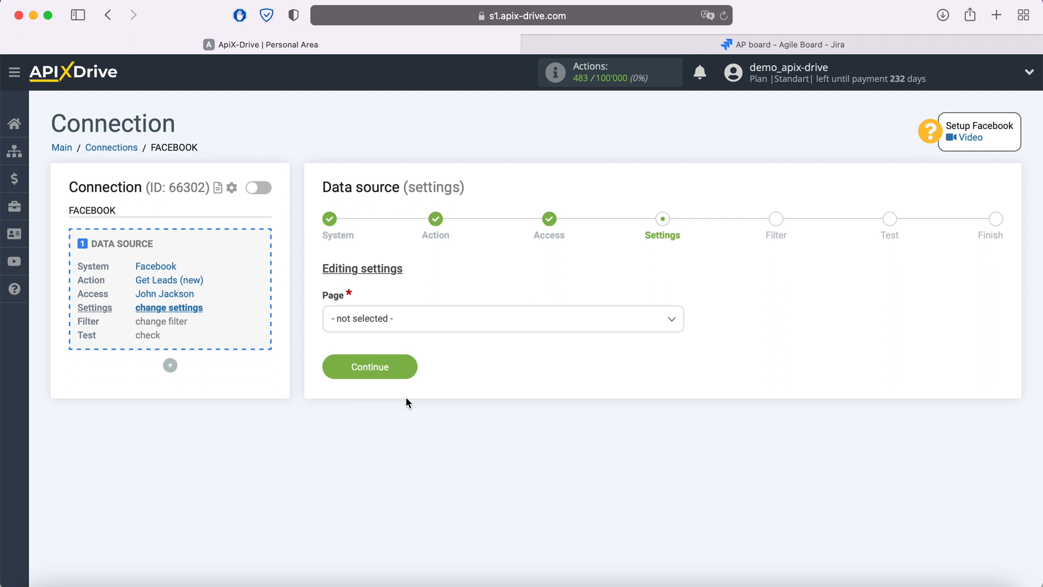
Set the source page to FB Leads Forms, choose to select forms individually, and include only FB Lead Form 20.05.2021.
left_click(410, 322)
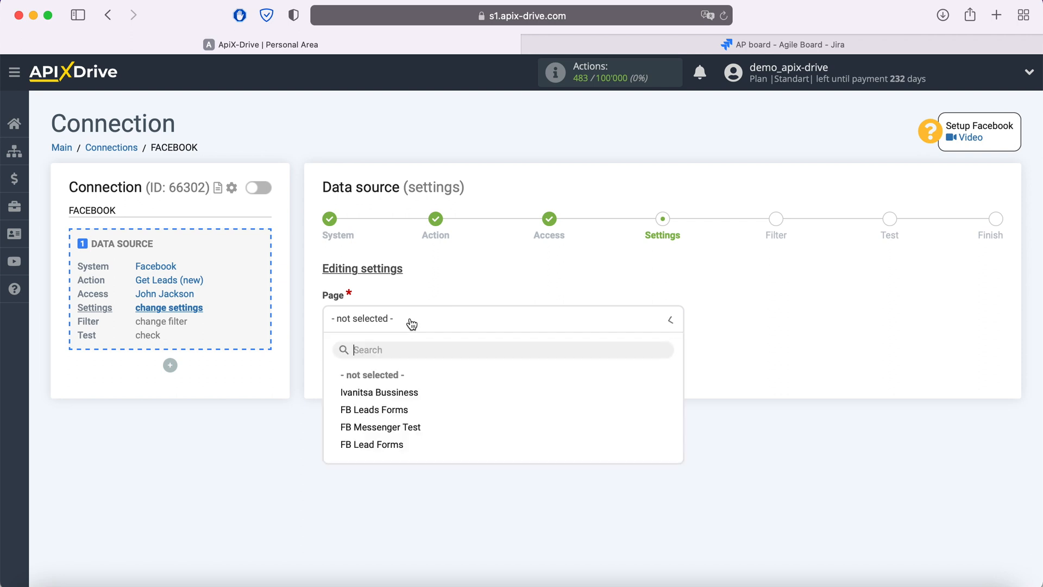
left_click(401, 407)
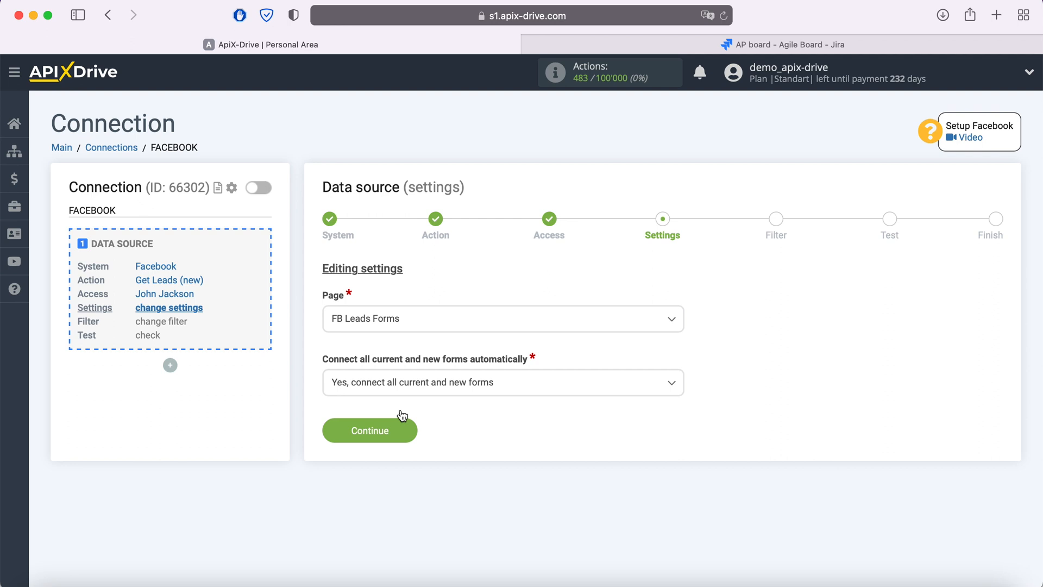
left_click(529, 387)
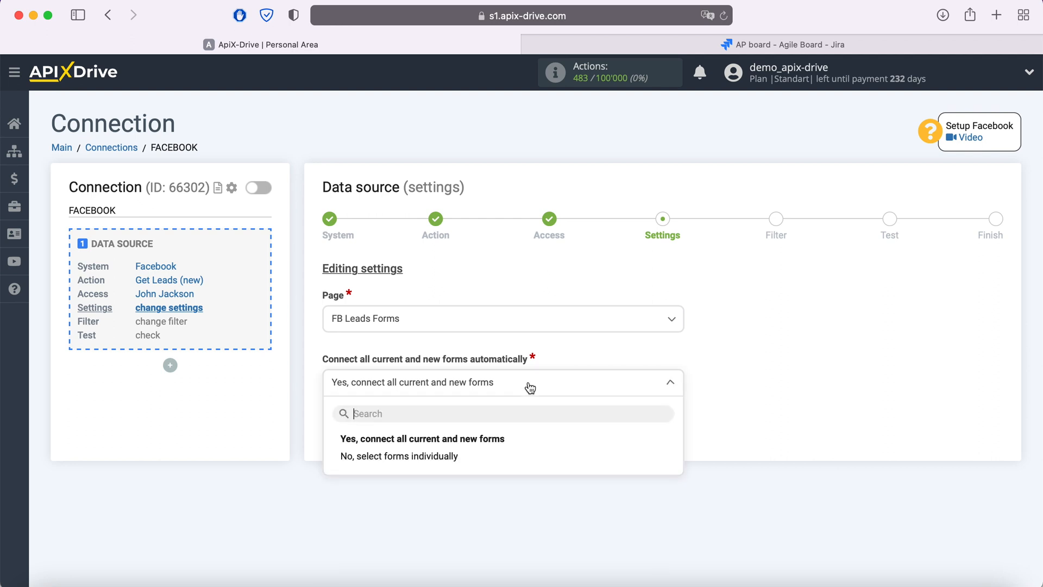
left_click(478, 460)
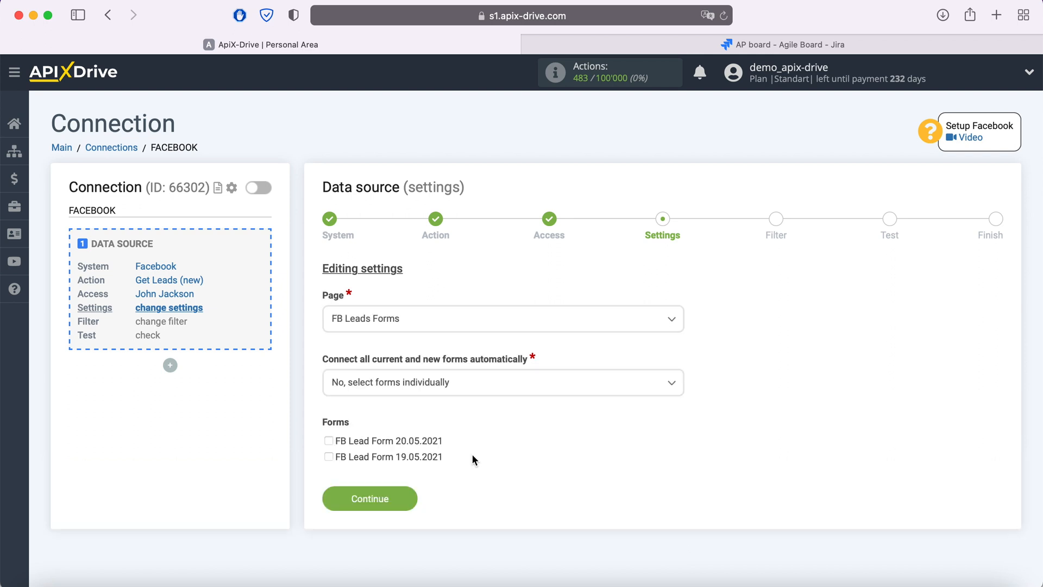
left_click(328, 441)
left_click(405, 496)
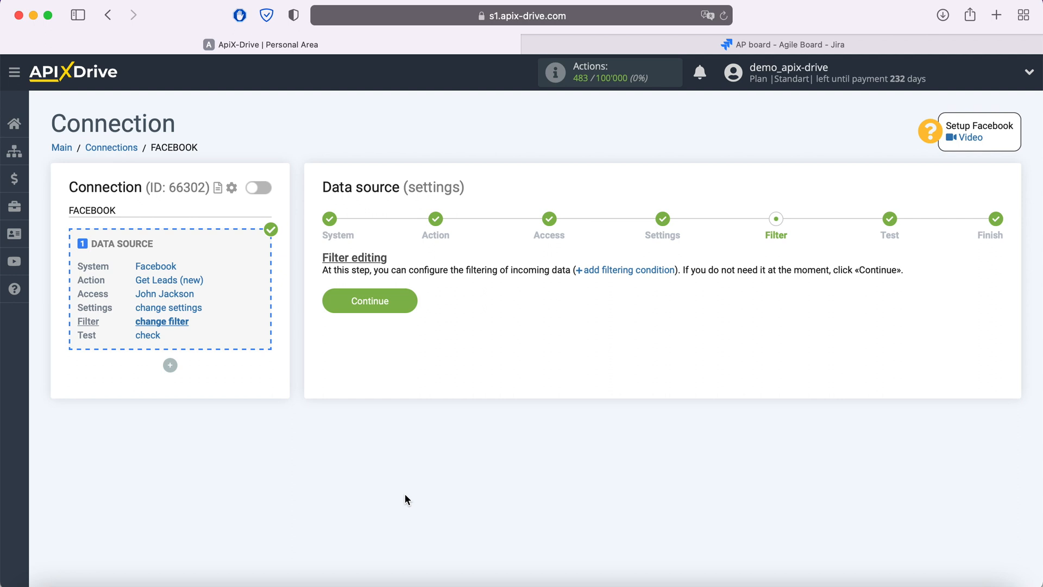
Continue without a filtering condition, review the Facebook test lead data, and complete the data source setup.
left_click(408, 299)
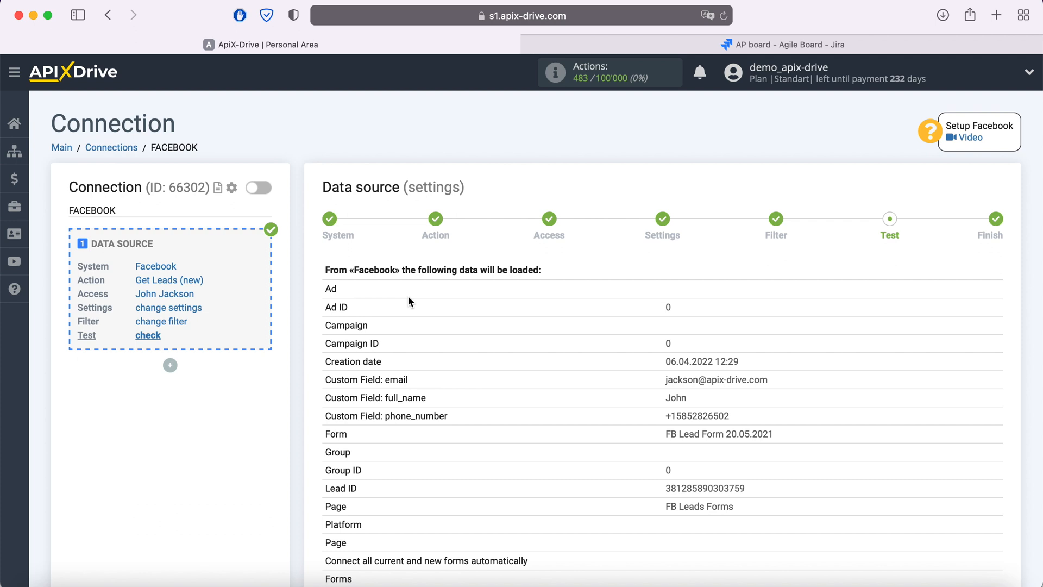
scroll(408, 295, "down", 2)
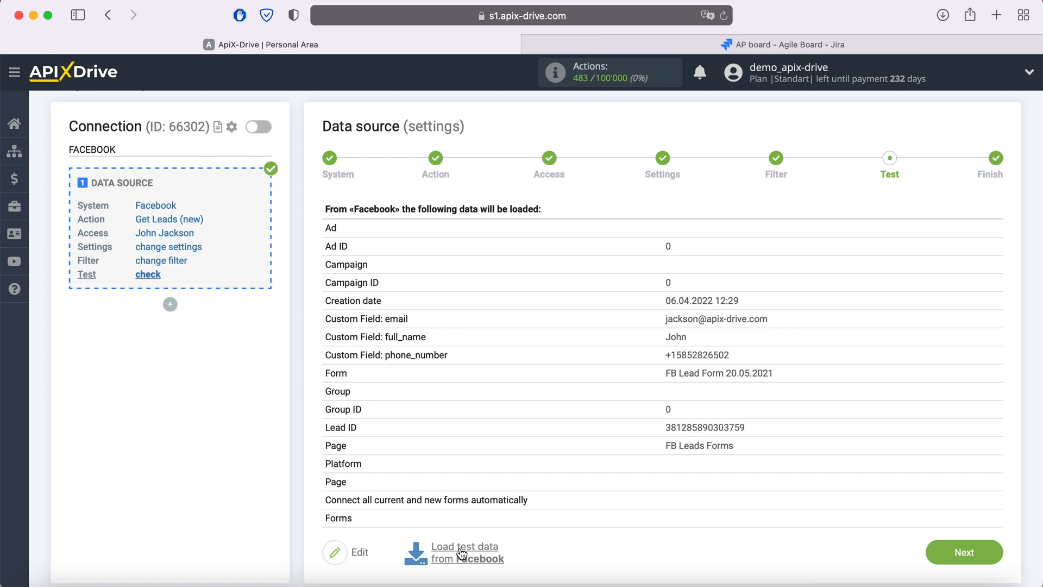
left_click(978, 552)
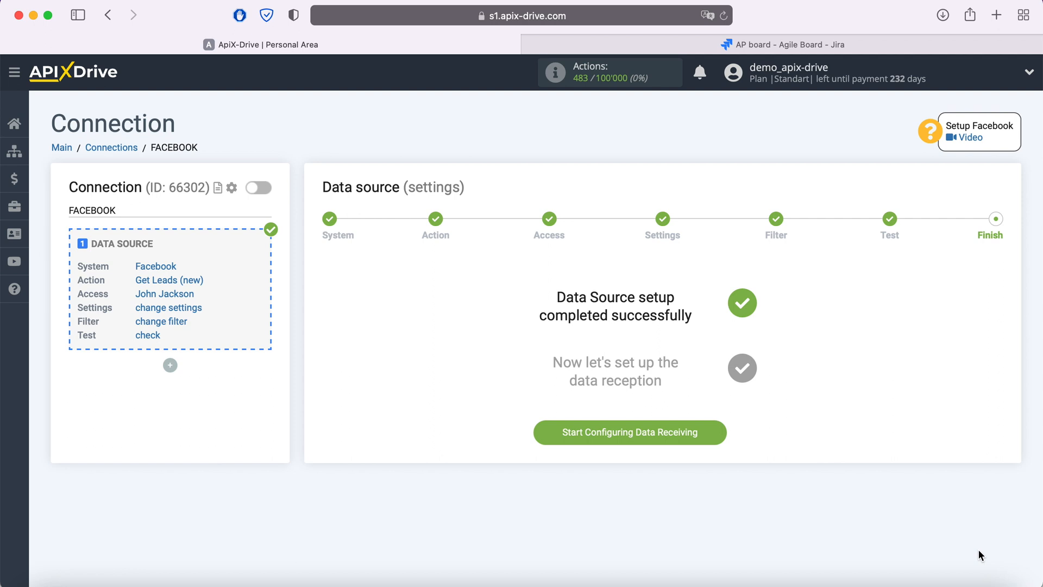
Start configuring data receiving and set Jira Software Cloud as the data destination system.
left_click(709, 429)
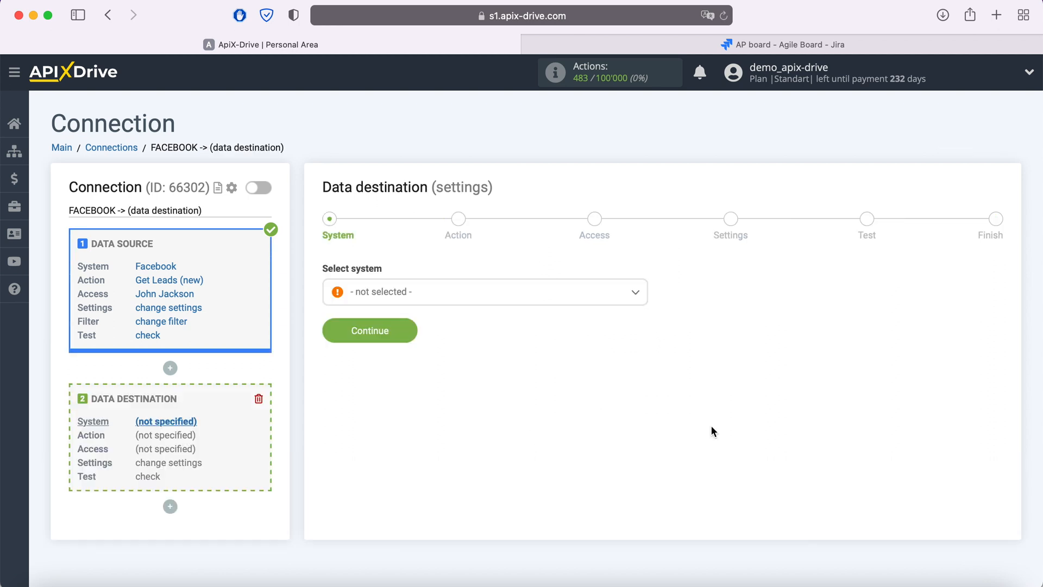
left_click(514, 299)
scroll(527, 410, "down", 8)
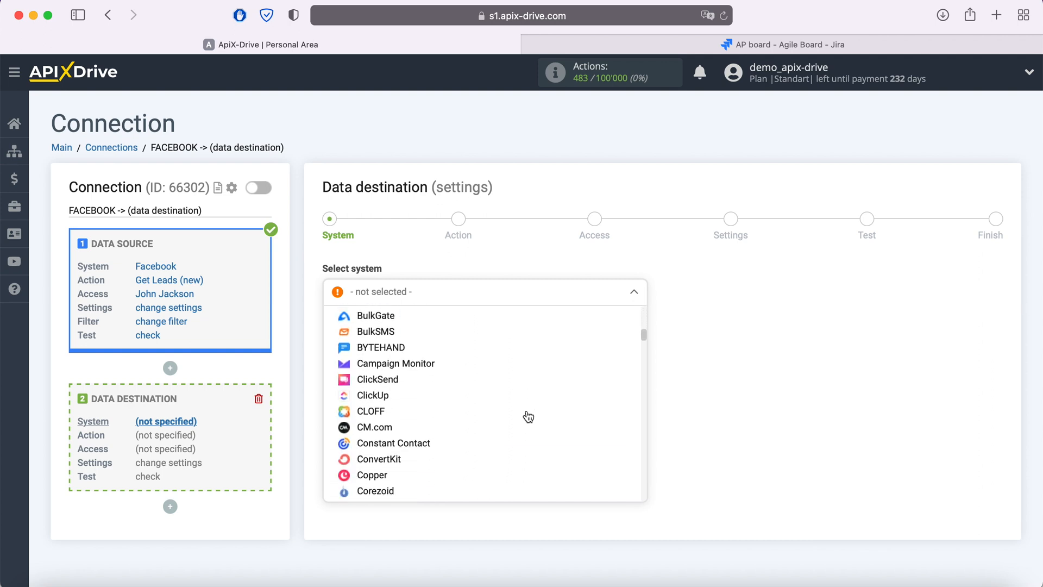
scroll(528, 417, "down", 15)
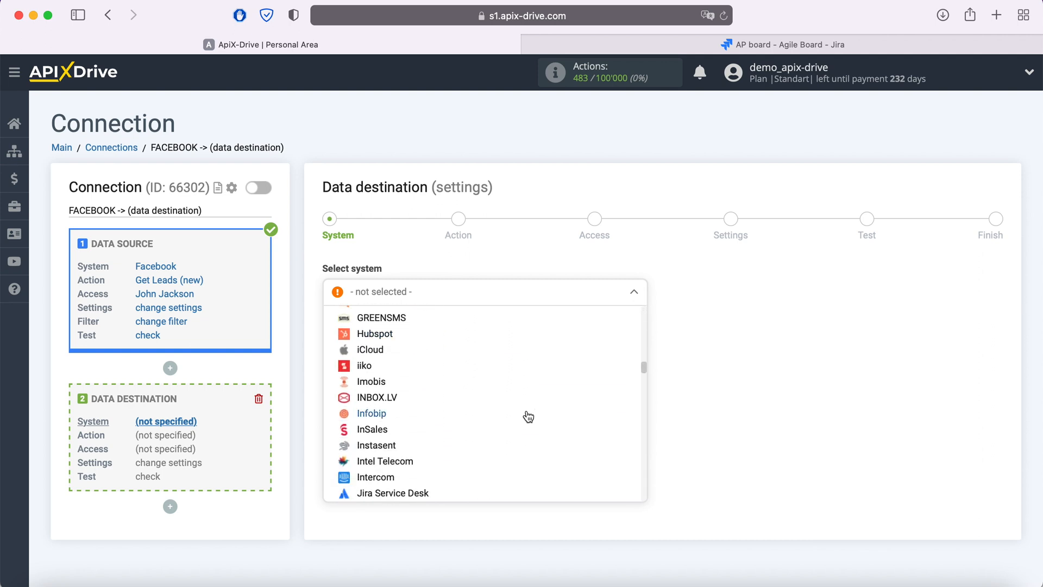
scroll(528, 416, "down", 3)
left_click(421, 432)
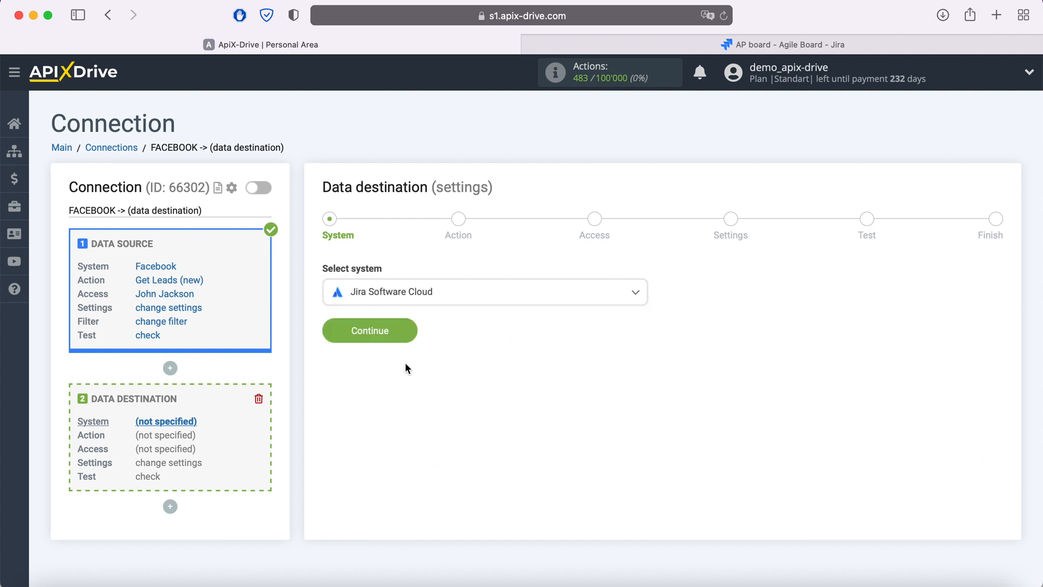
left_click(402, 333)
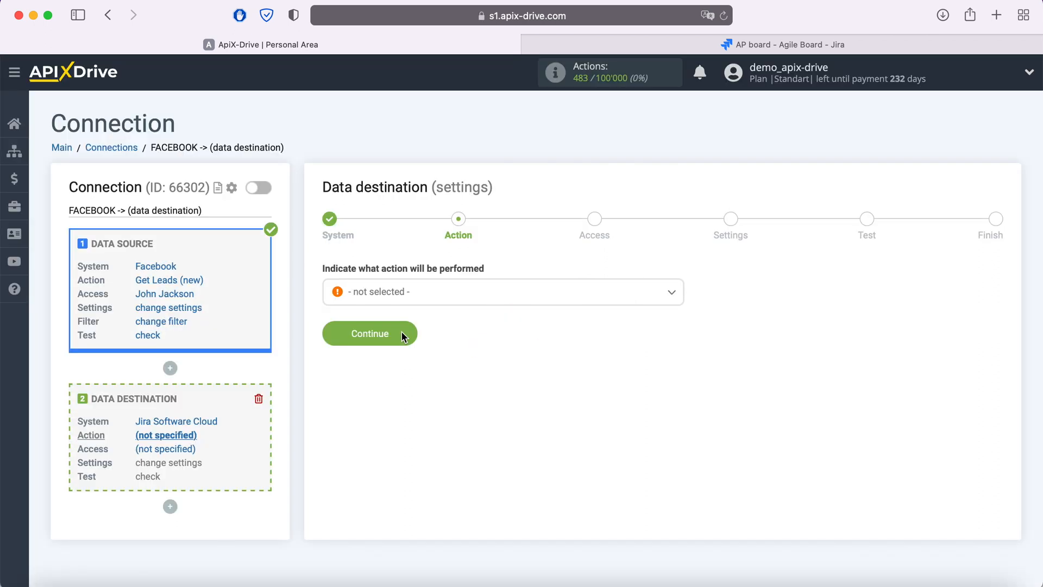
Set the Jira Software Cloud destination action to Create Request and continue to account access.
left_click(426, 304)
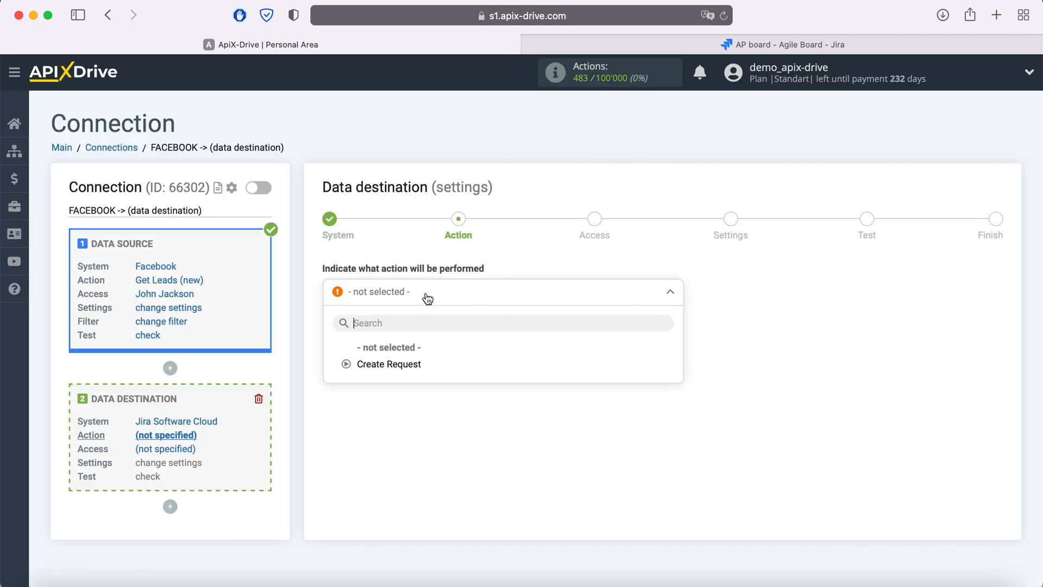
left_click(415, 365)
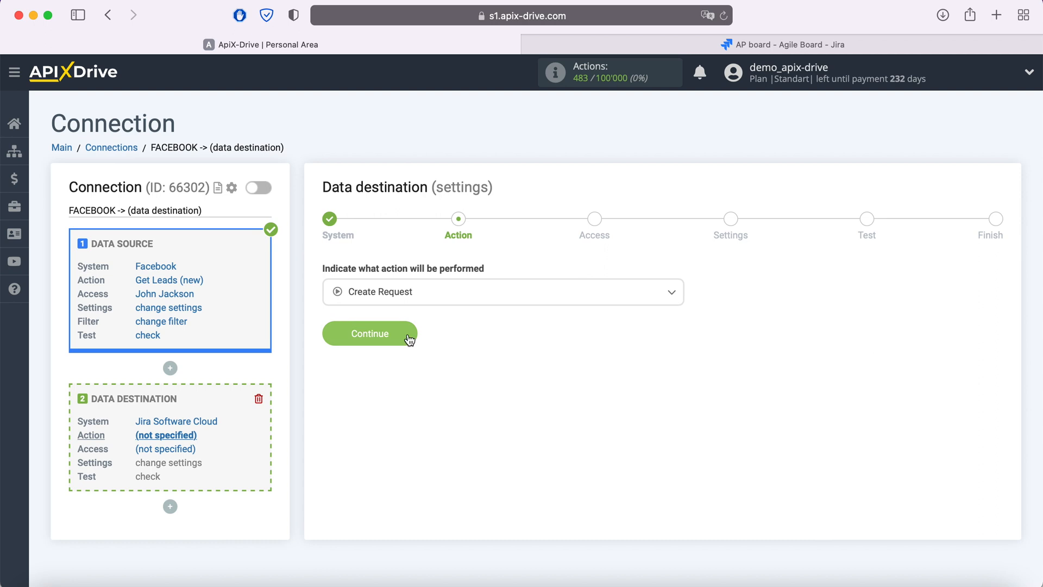
left_click(407, 335)
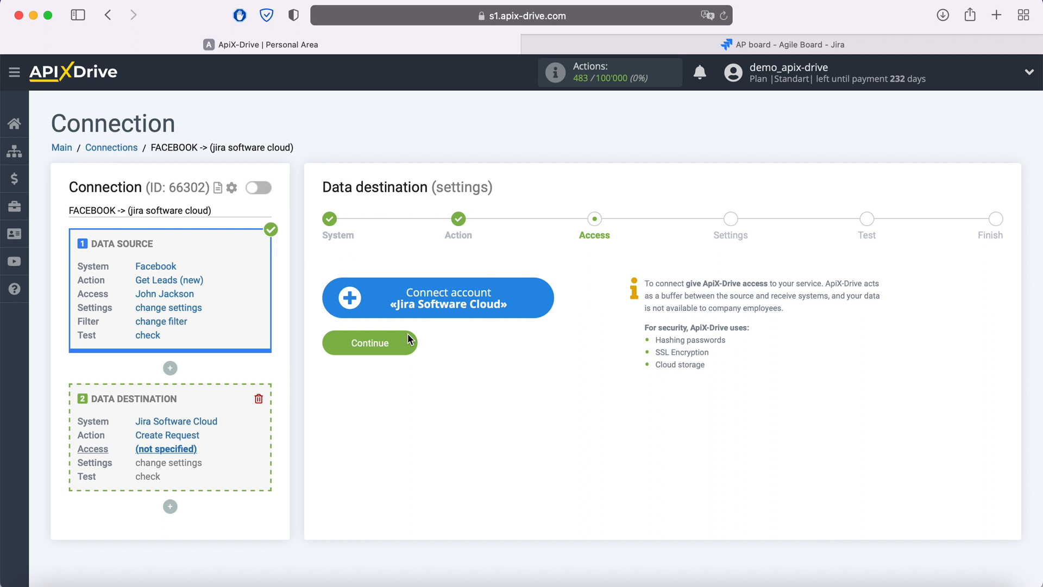
Start connecting a Jira Software Cloud account and log in to Atlassian with the account e-mail and password.
left_click(544, 300)
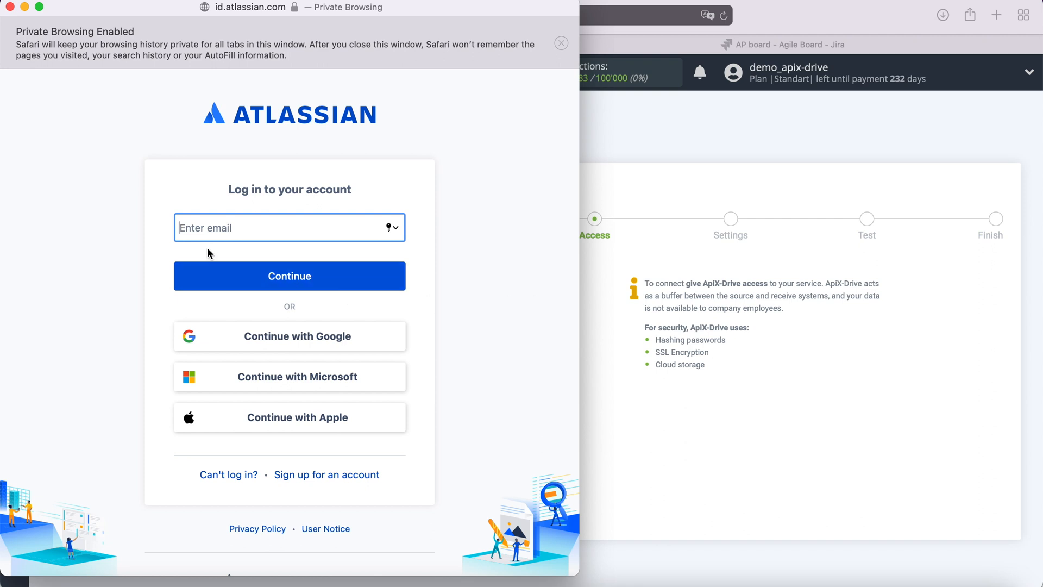
right_click(200, 225)
left_click(242, 265)
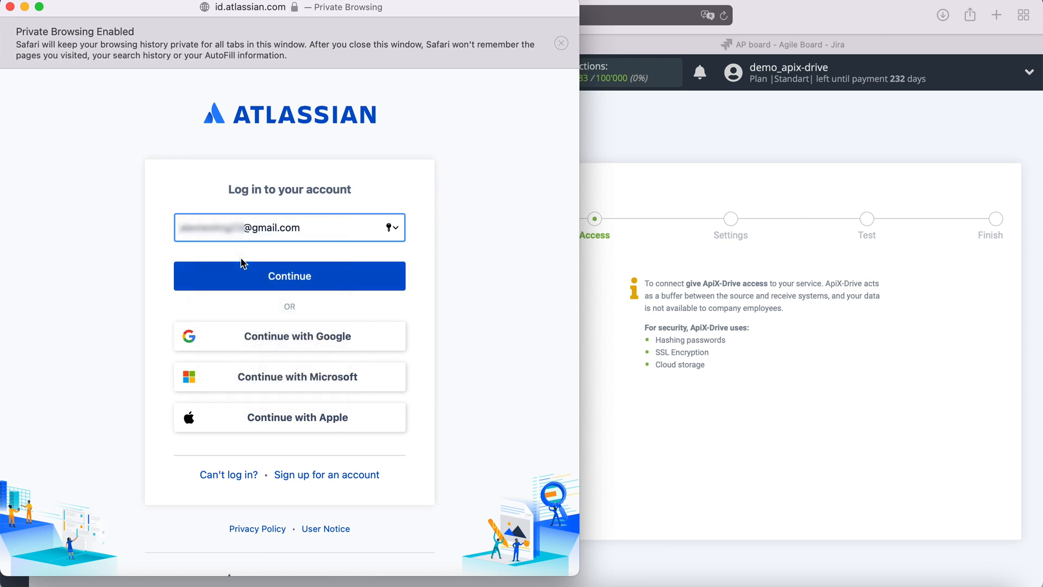
left_click(329, 282)
type("••••••••")
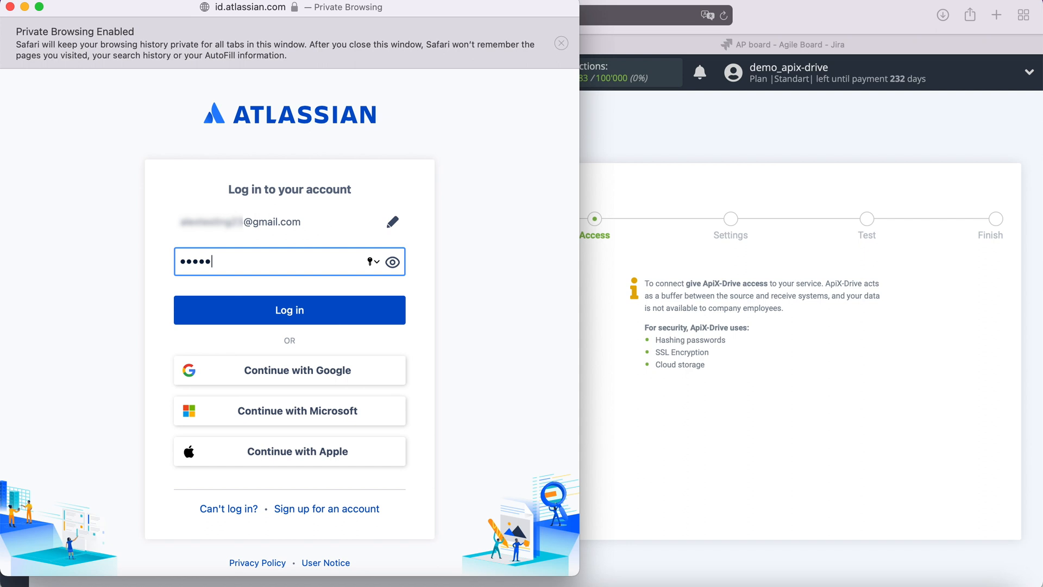
left_click(304, 309)
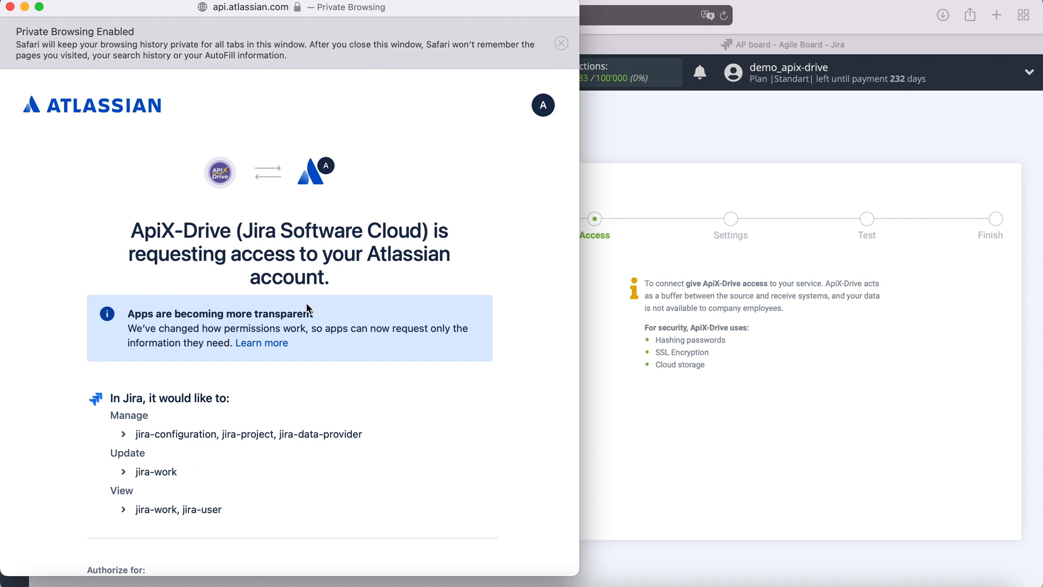
Grant ApiX-Drive access to the Atlassian account, select the apixdrivecom login, and continue to the destination settings.
scroll(307, 308, "down", 5)
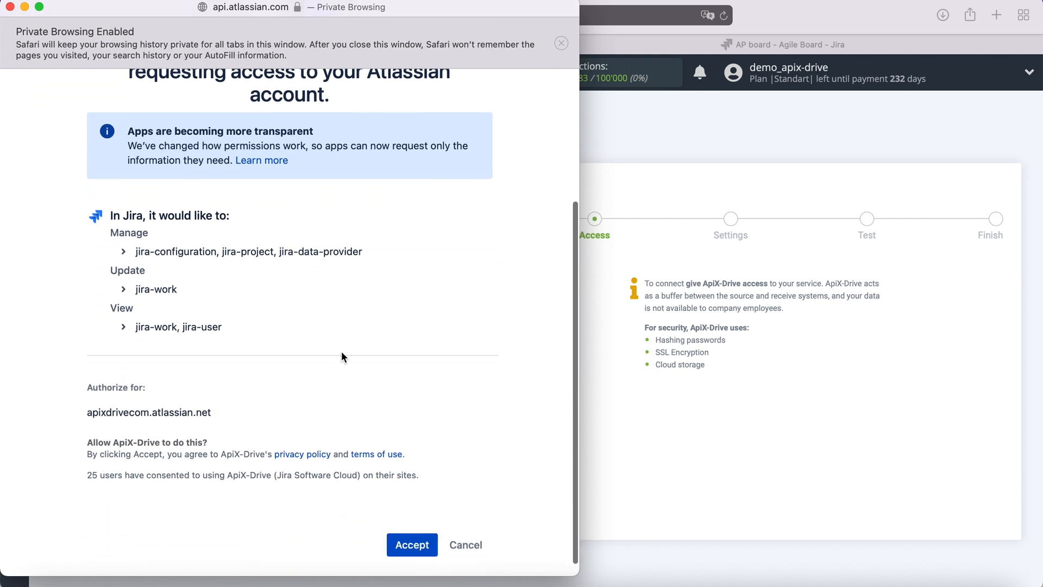
left_click(425, 539)
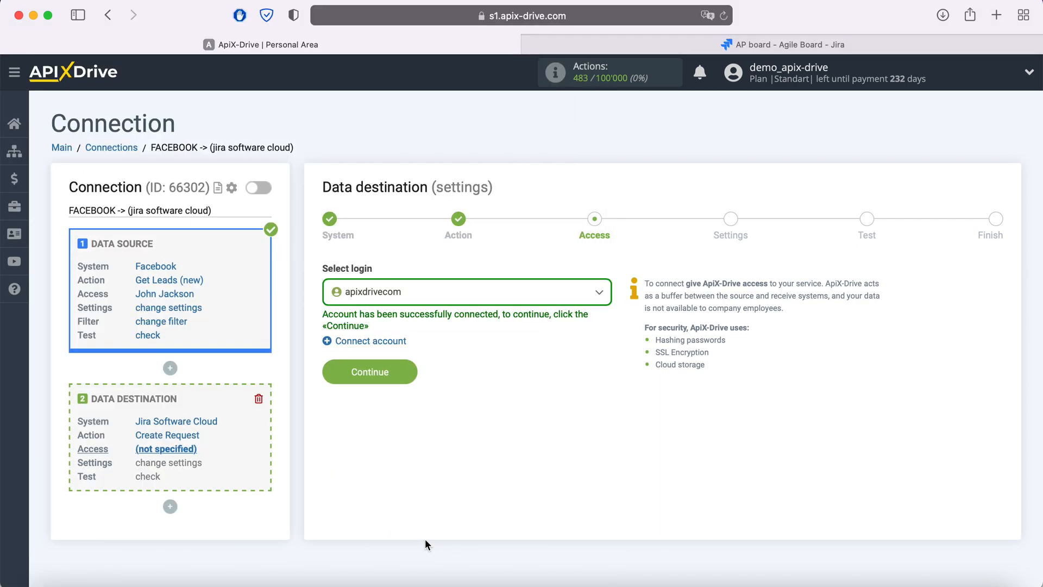
left_click(418, 295)
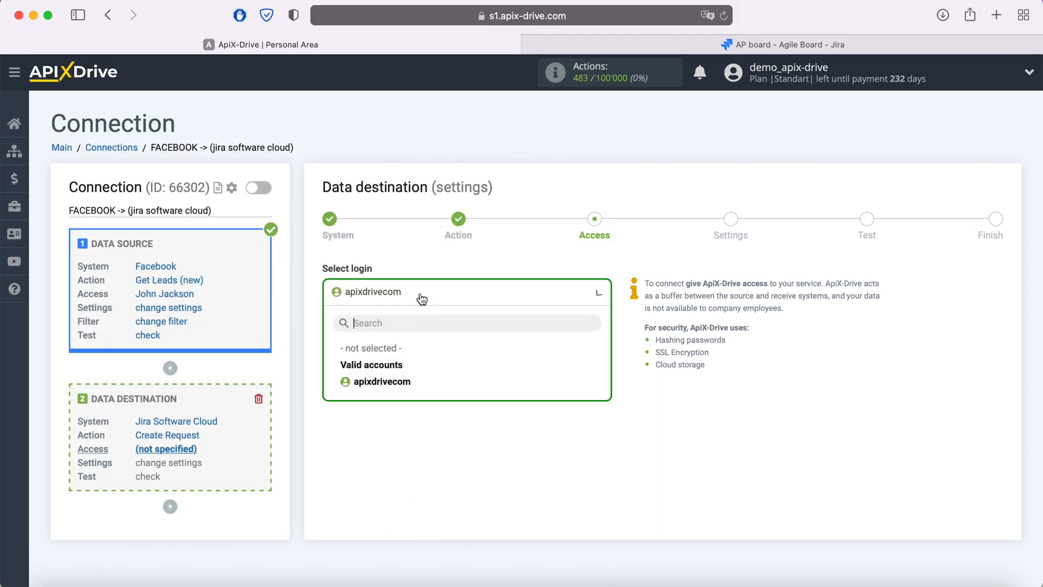
left_click(406, 383)
left_click(406, 366)
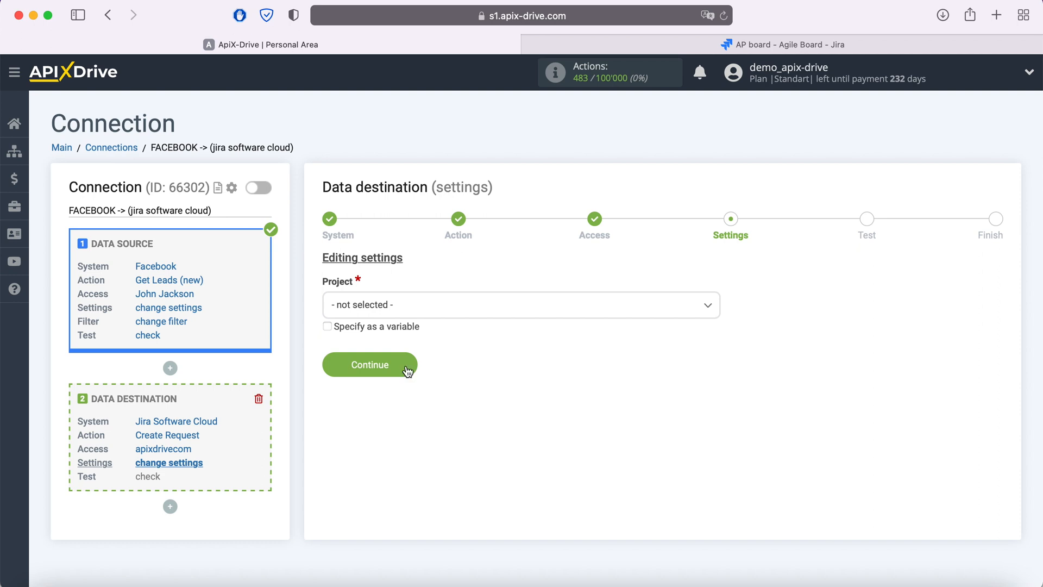
Set the destination project to ApiXDrive and the request type to Task.
left_click(416, 307)
left_click(360, 396)
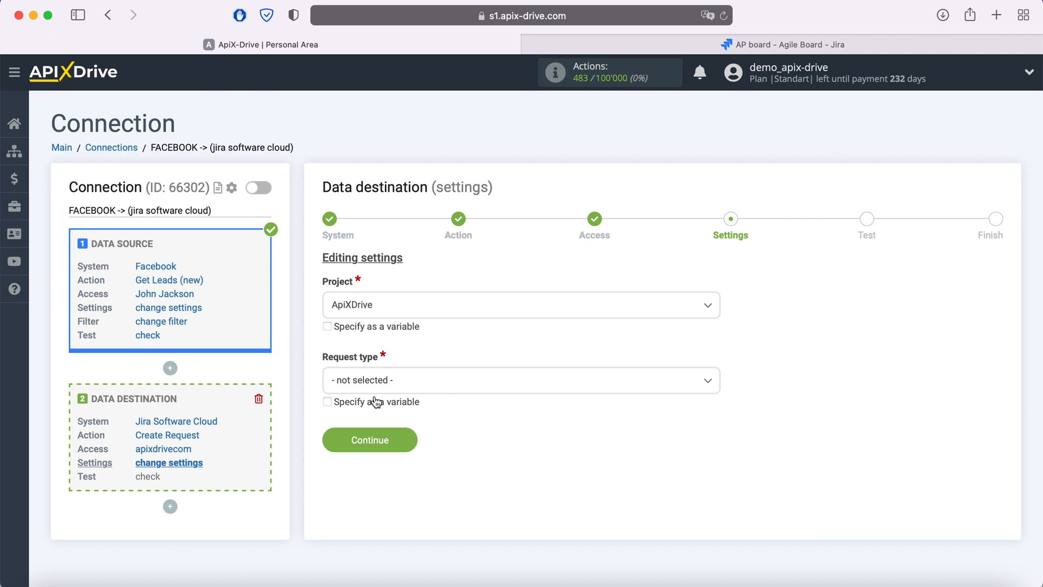
left_click(382, 383)
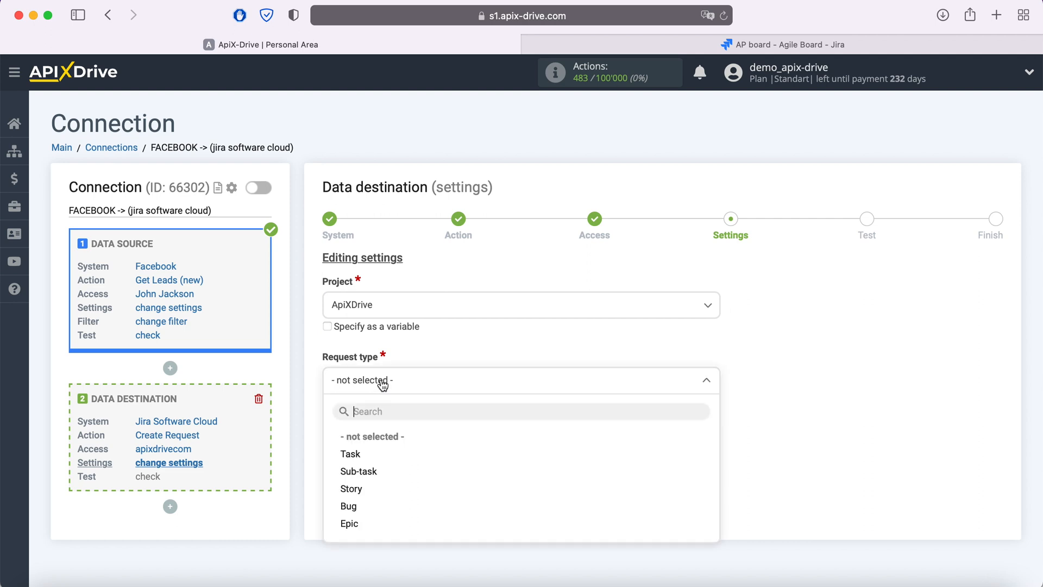
left_click(350, 454)
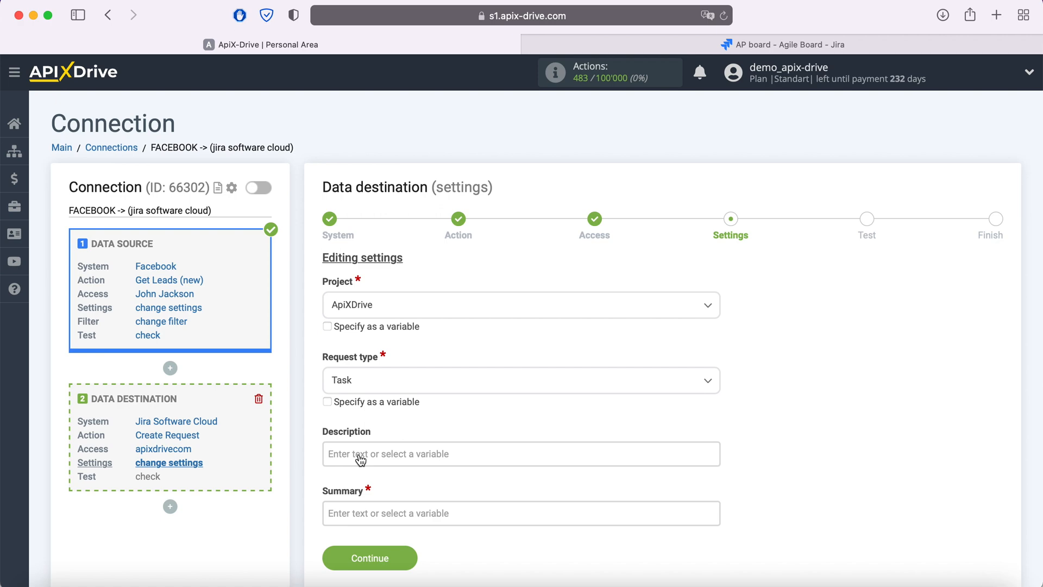
Fill the Description with the Facebook full_name custom field variable, preceded by the label "Name".
left_click(360, 456)
scroll(347, 450, "down", 5)
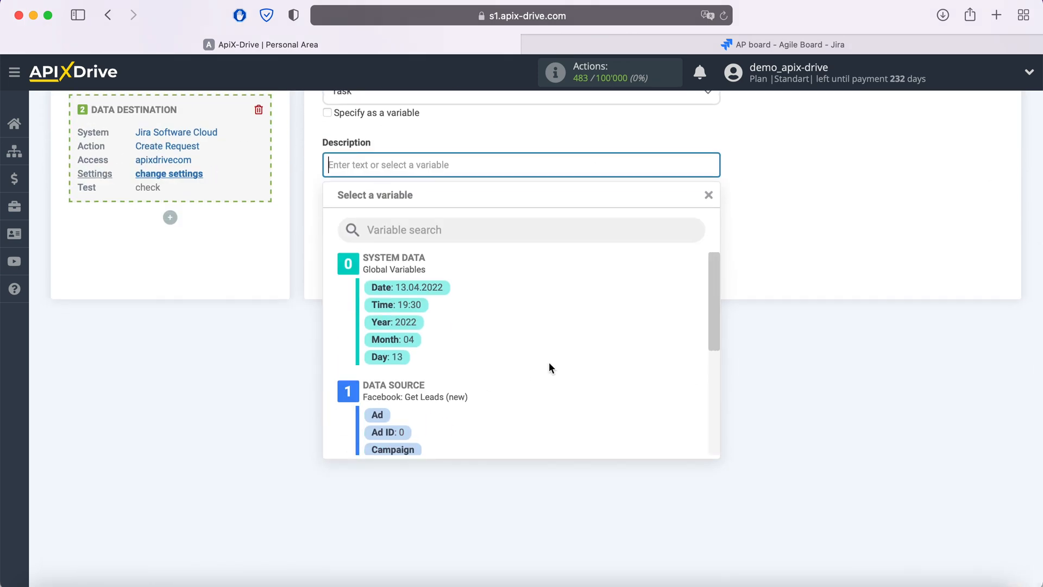
scroll(550, 365, "down", 5)
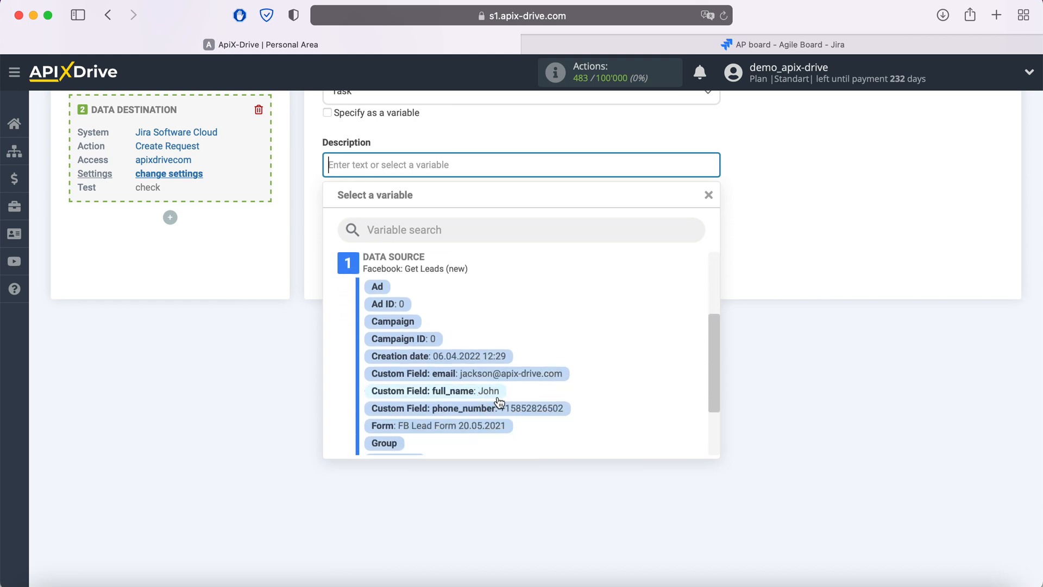
left_click(498, 401)
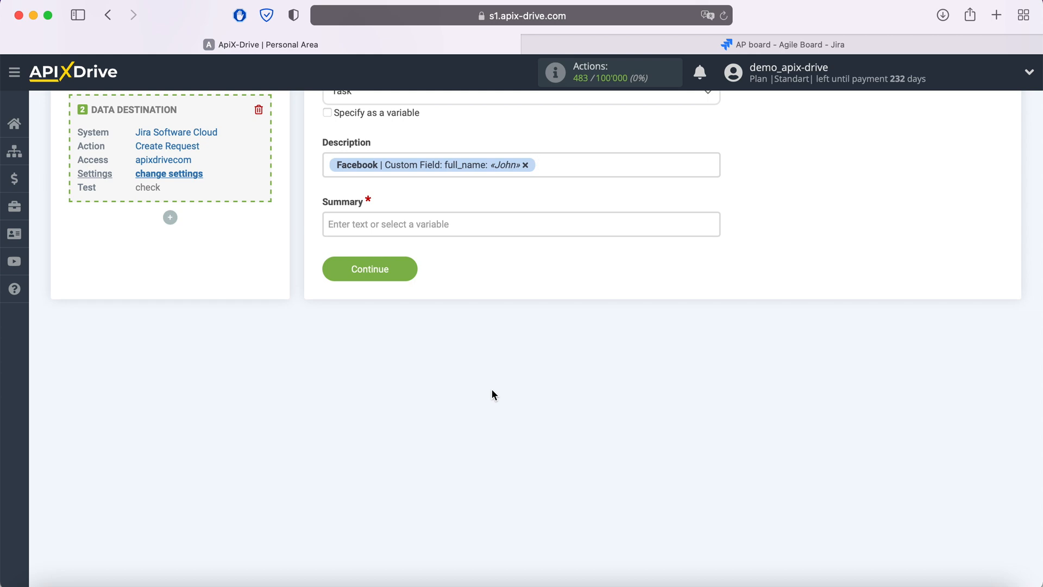
left_click(327, 166)
type("Name")
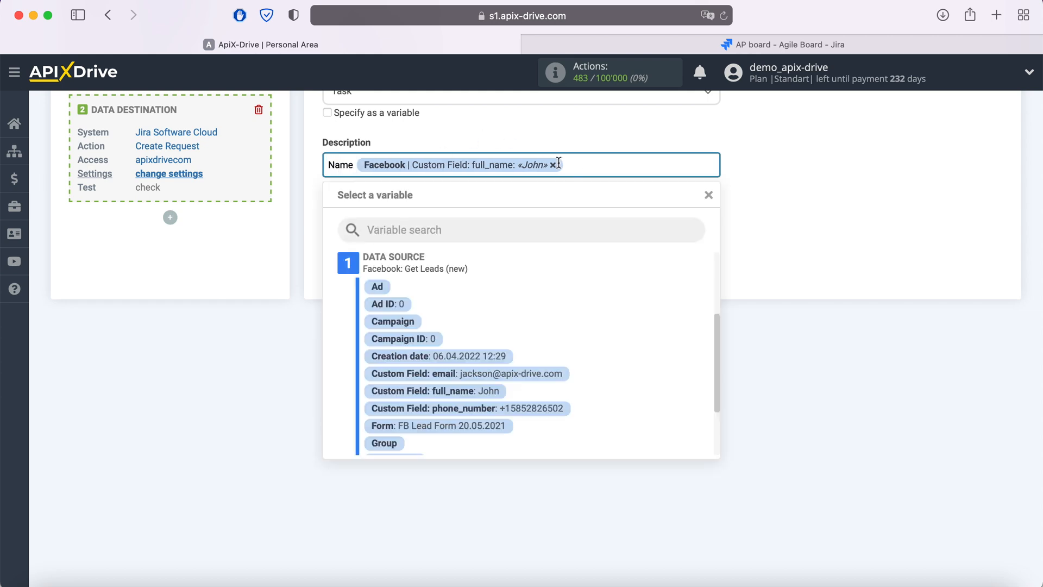
Add "Email" and "Phone" lines to the Description with the Facebook email and phone_number custom field variables.
left_click(584, 170)
key("Return")
type("Email")
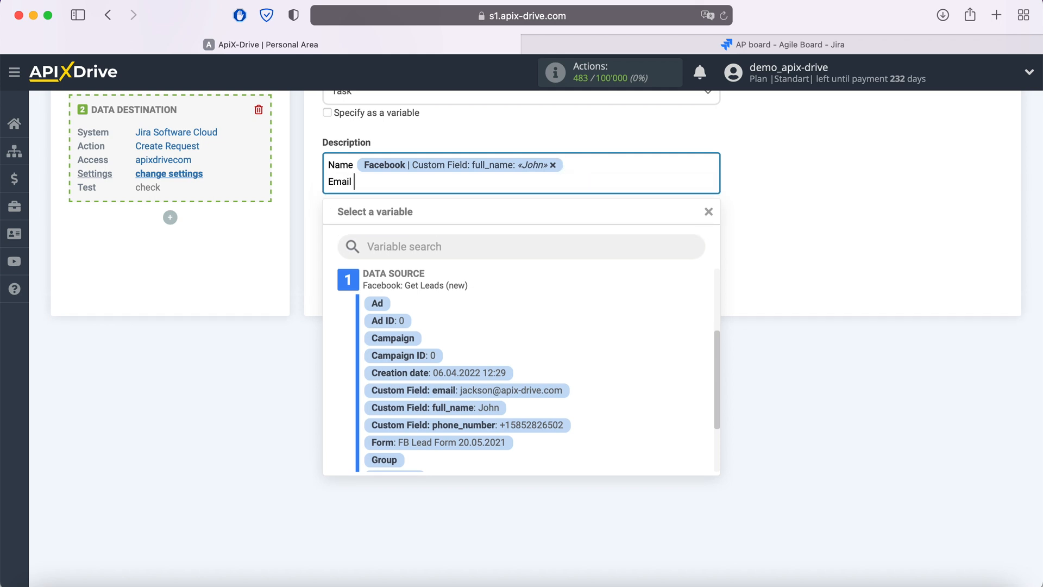
left_click(552, 391)
key("Return")
type("P")
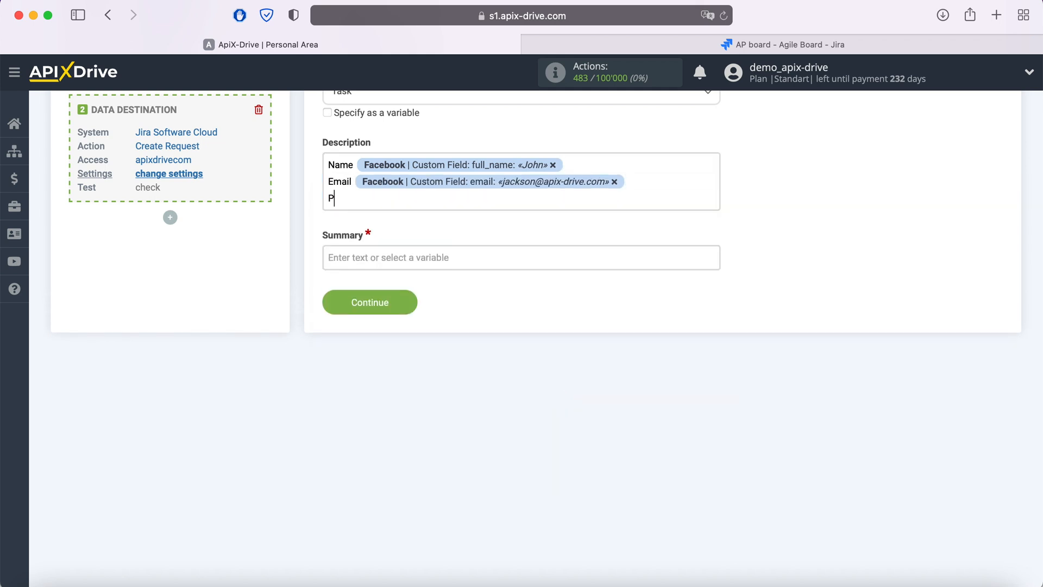
type("hone")
left_click(408, 201)
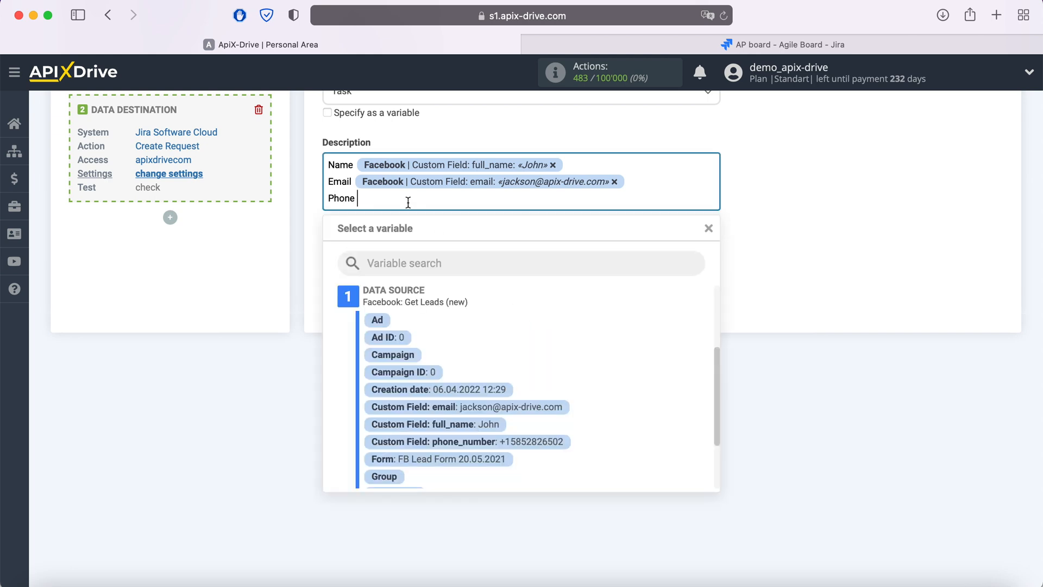
left_click(519, 436)
Add "Page" and "Form" lines to the Description with the Facebook Page and Form variables.
key("Return")
type("Page")
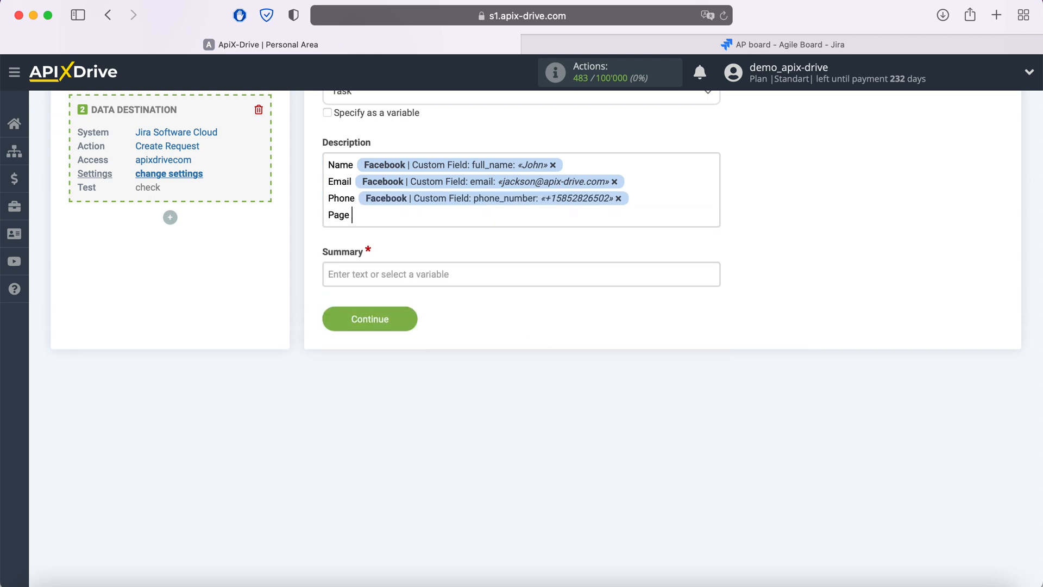
left_click(394, 214)
scroll(568, 435, "down", 3)
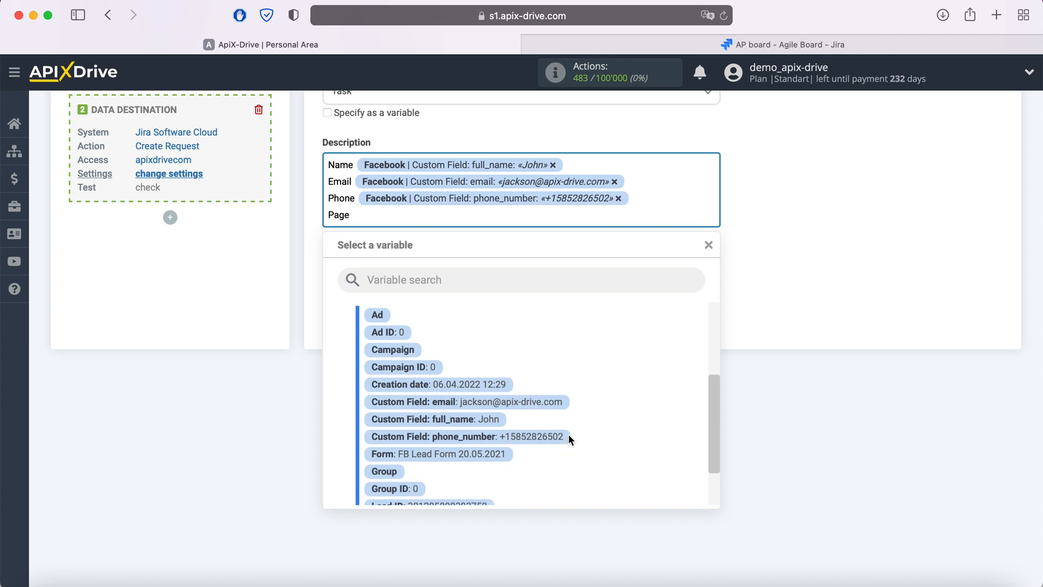
left_click(462, 473)
key("Return")
type("Form")
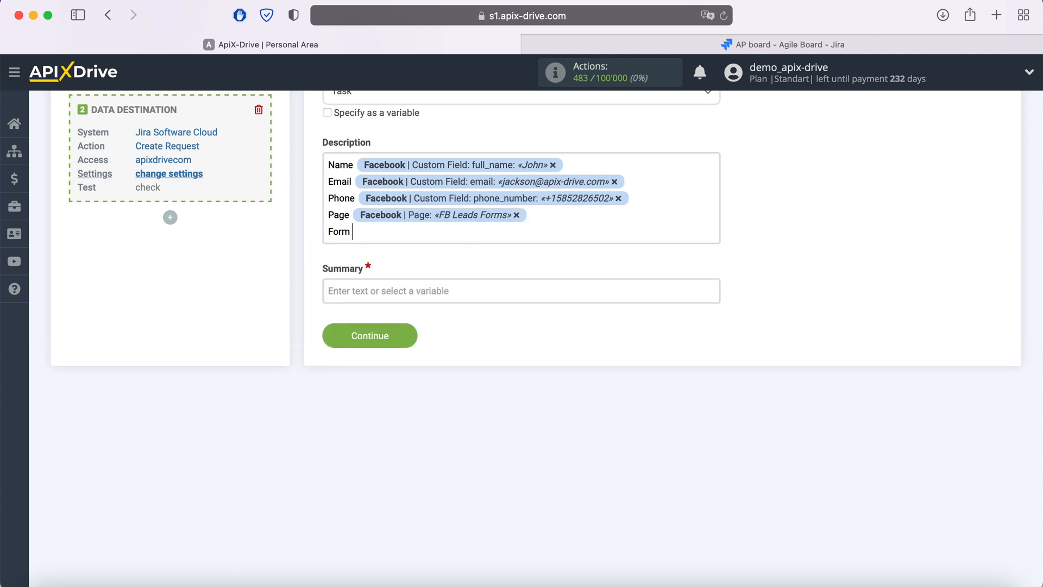
left_click(351, 231)
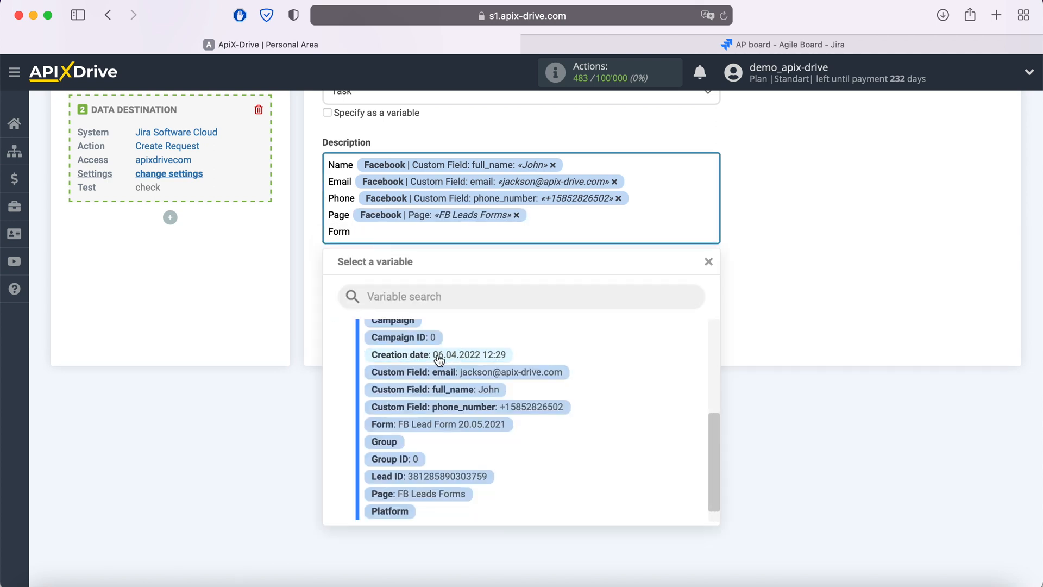
left_click(475, 424)
Add a "Date" line to the Description with the Facebook Creation date variable.
key("Return")
type("Date")
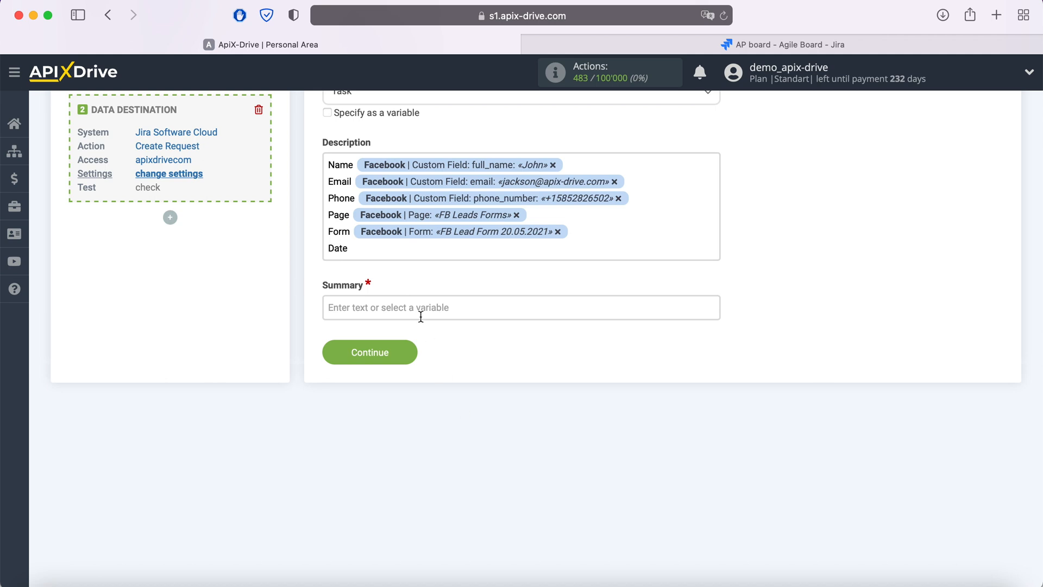
left_click(398, 249)
left_click(457, 374)
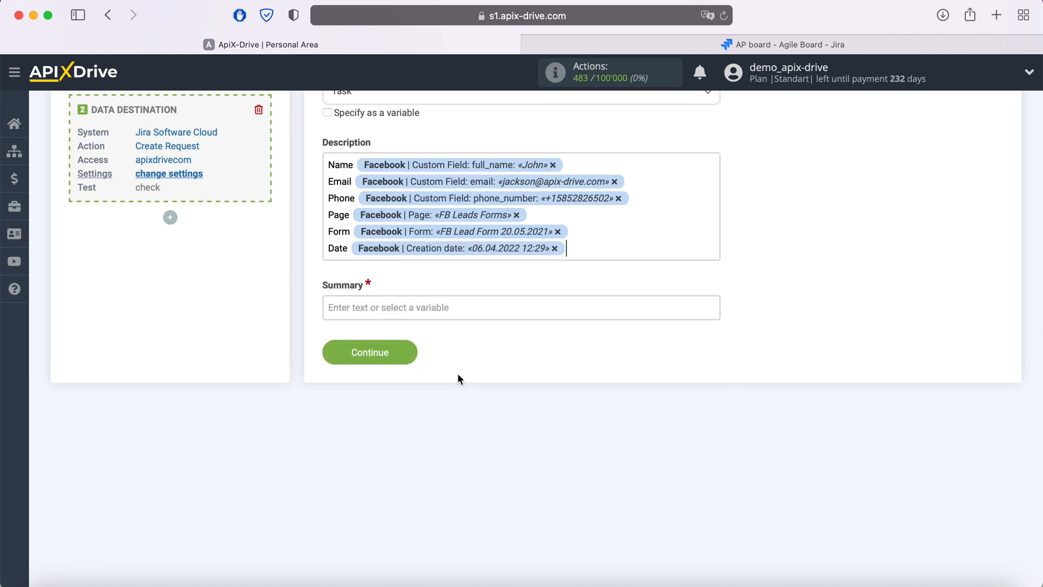
Set the Summary to "New Lead from Facebook" followed by the full_name variable, and continue to the test stage.
left_click(415, 309)
type("New Lead")
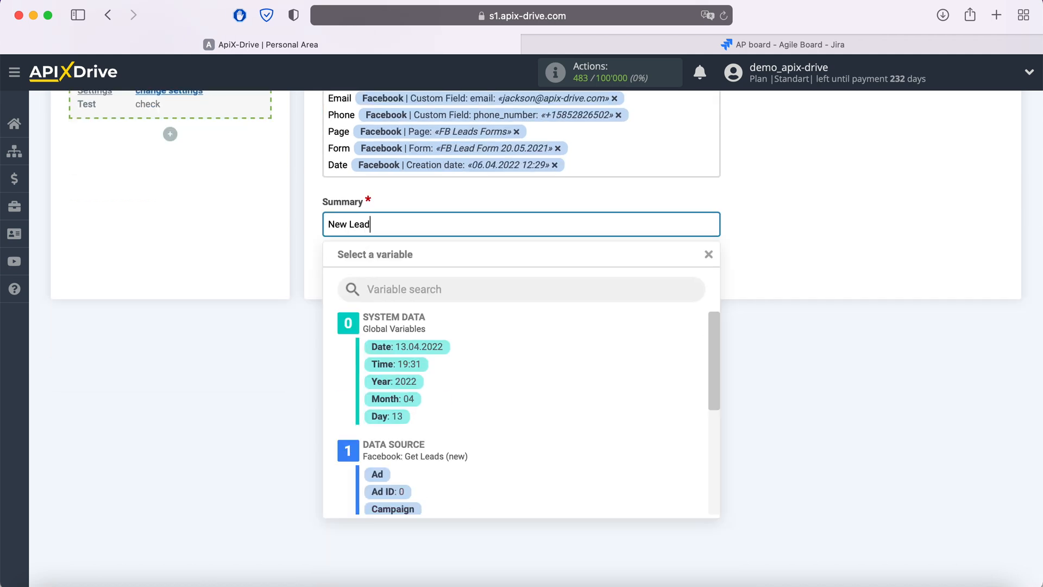
type(" from Facebook")
scroll(552, 465, "down", 3)
left_click(491, 474)
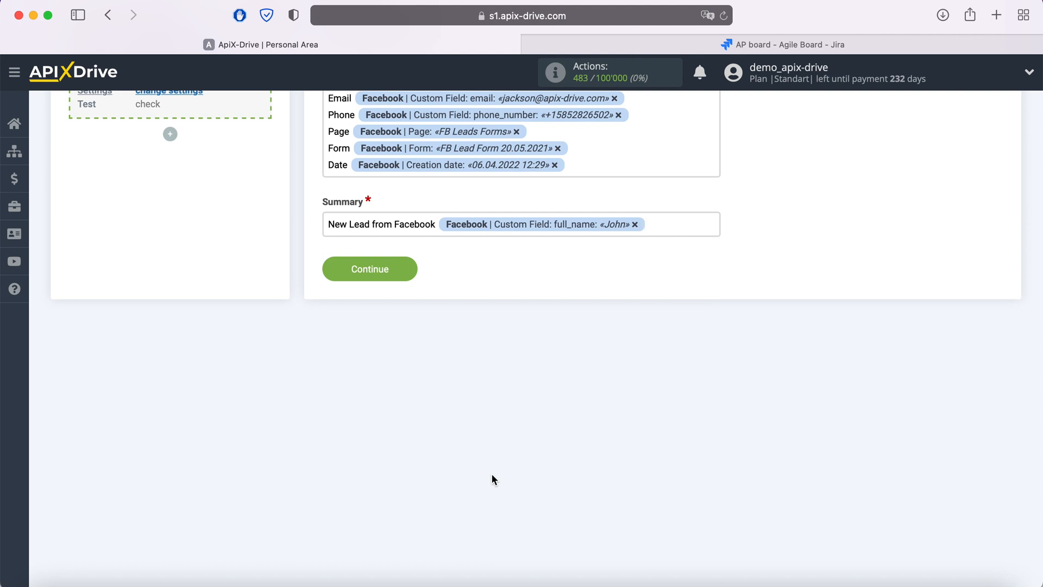
left_click(408, 269)
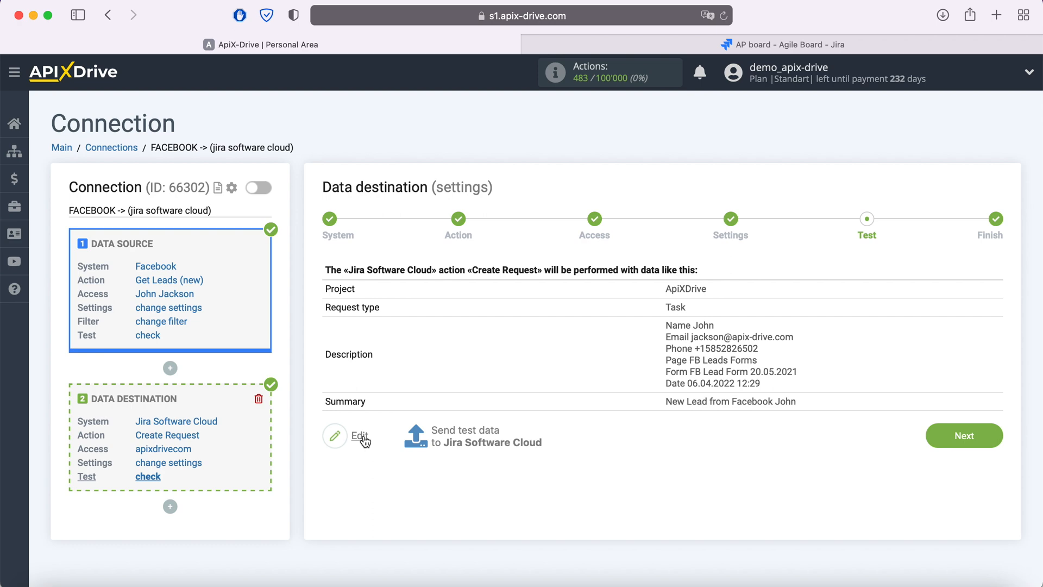
Send test data to Jira Software Cloud, then switch to Jira, refresh the Kanban board and review the new lead issue.
left_click(476, 436)
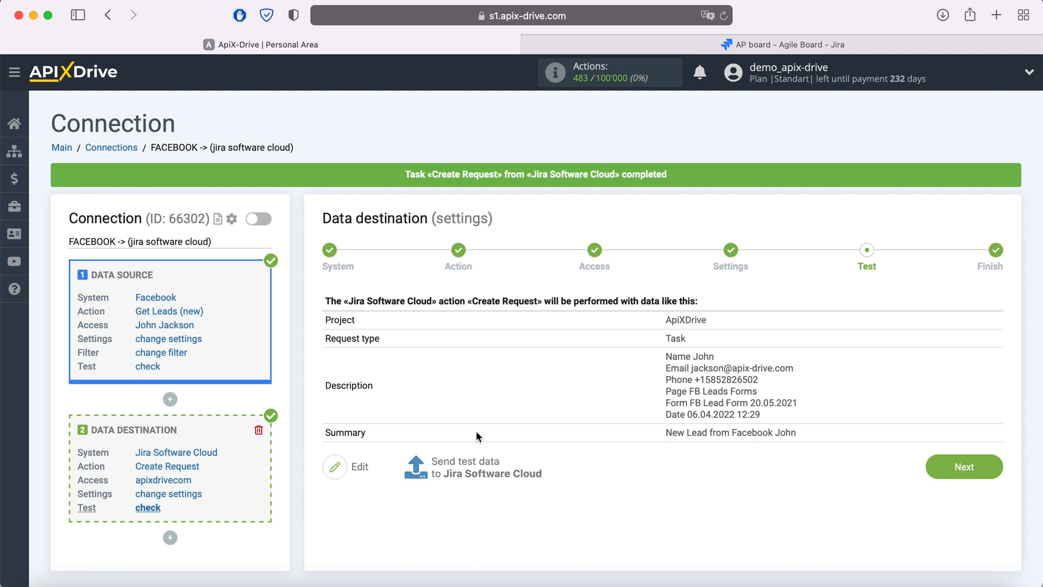
left_click(725, 48)
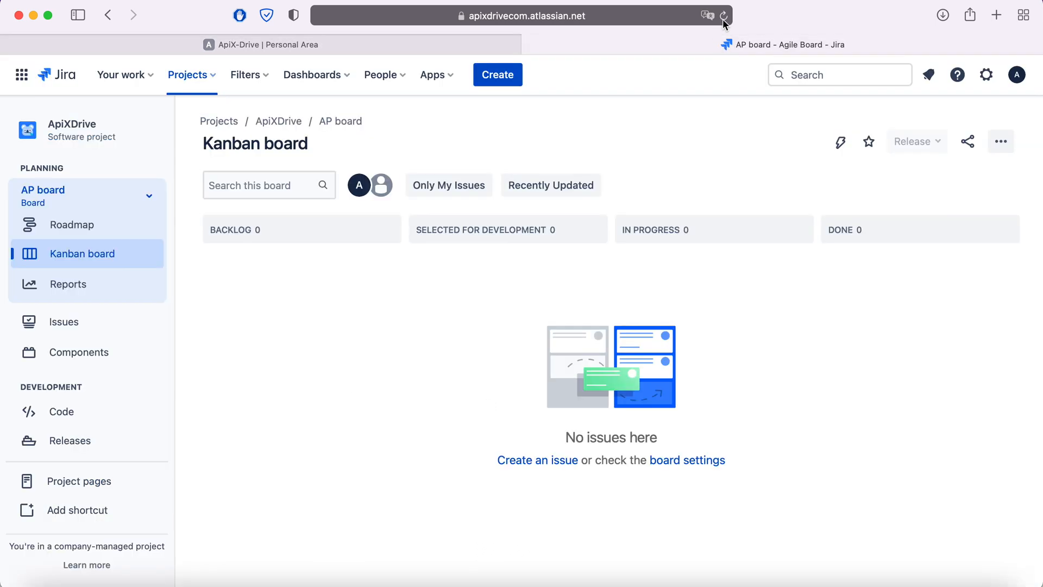
left_click(724, 15)
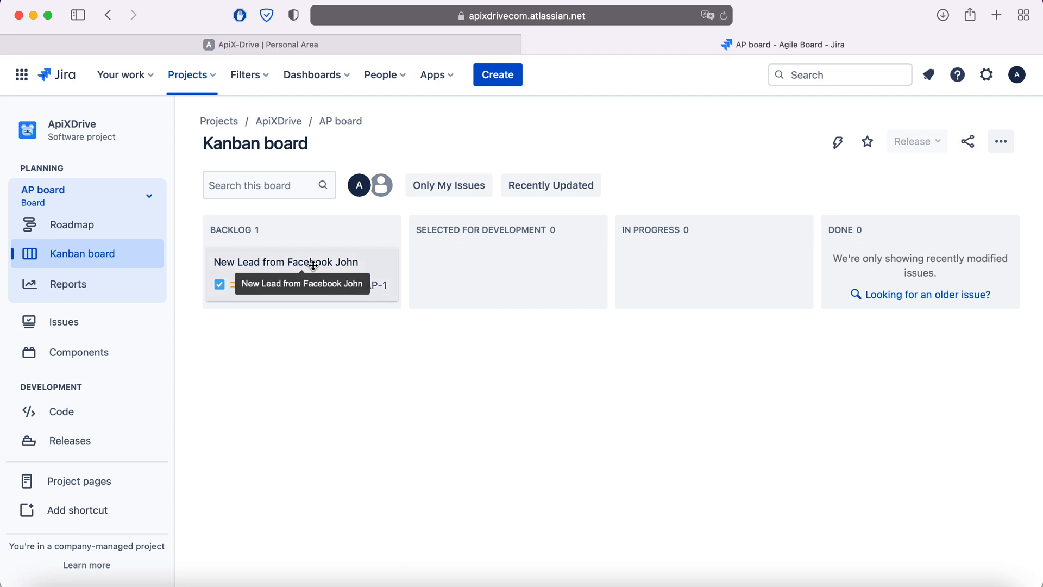
left_click(310, 265)
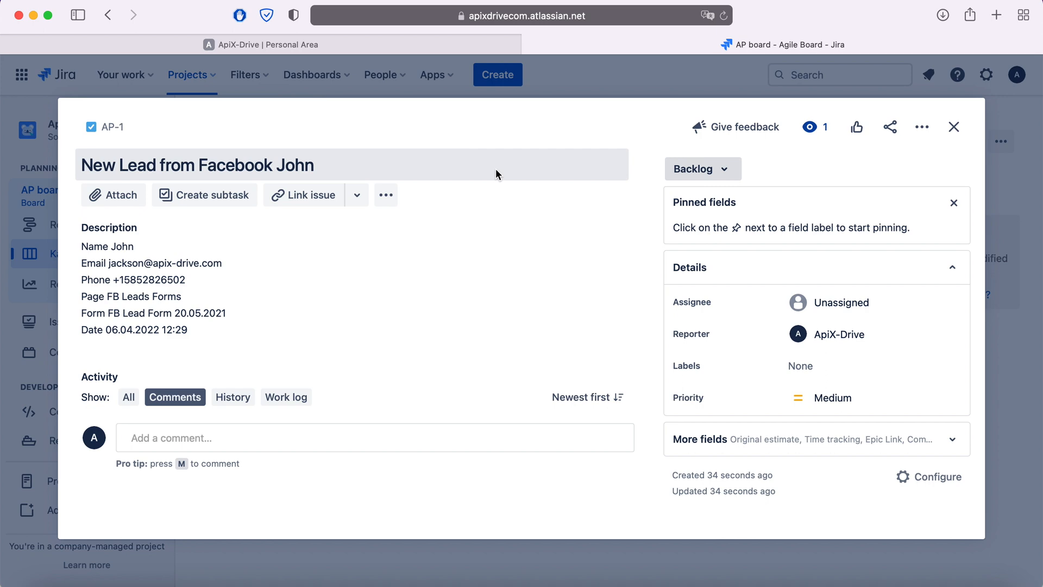
left_click(954, 127)
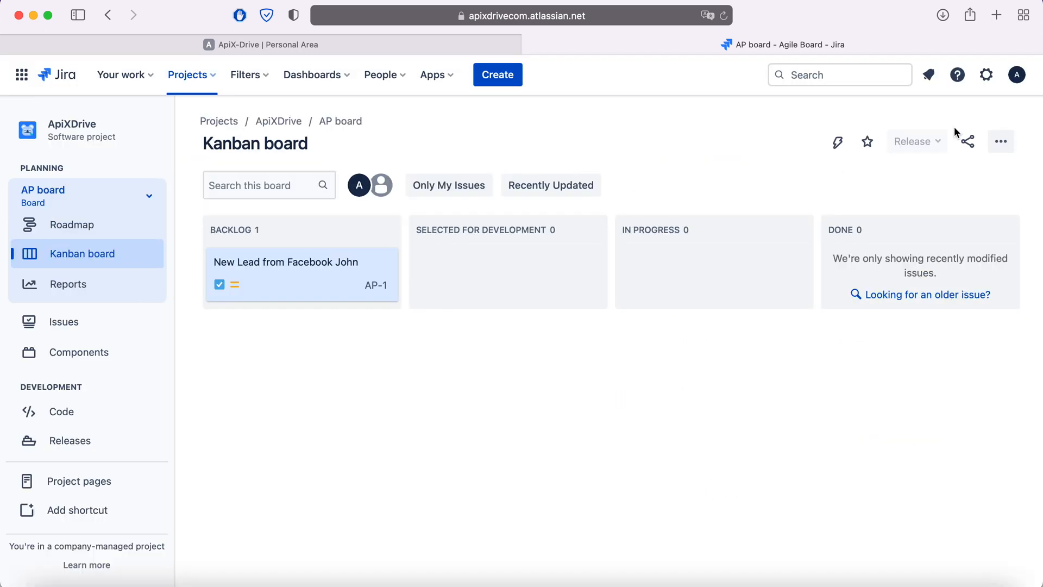
Switch back to ApiX-Drive, finish the data destination setup and enable auto-update for the connection.
left_click(261, 45)
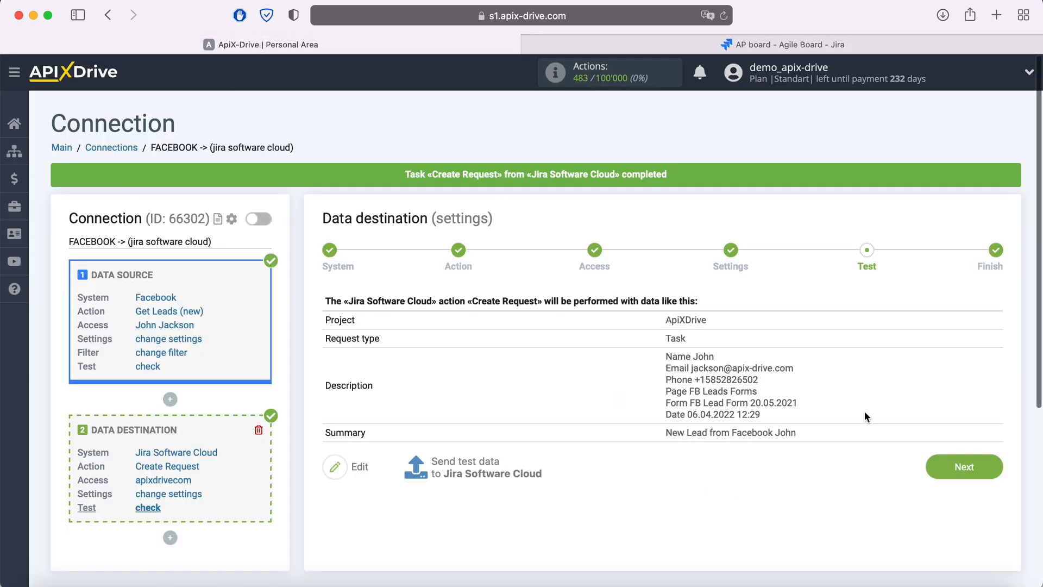
left_click(959, 467)
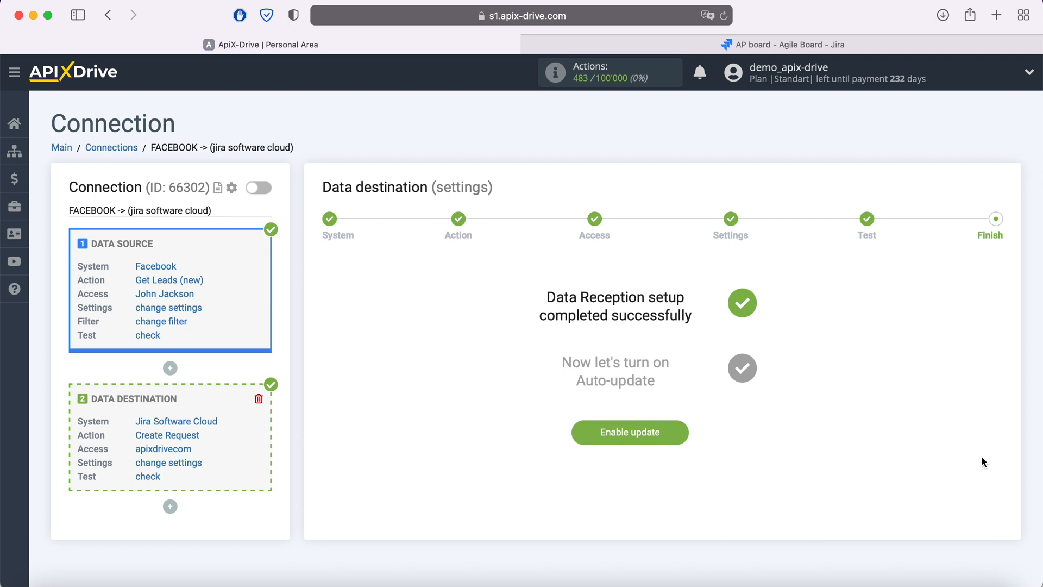
left_click(678, 430)
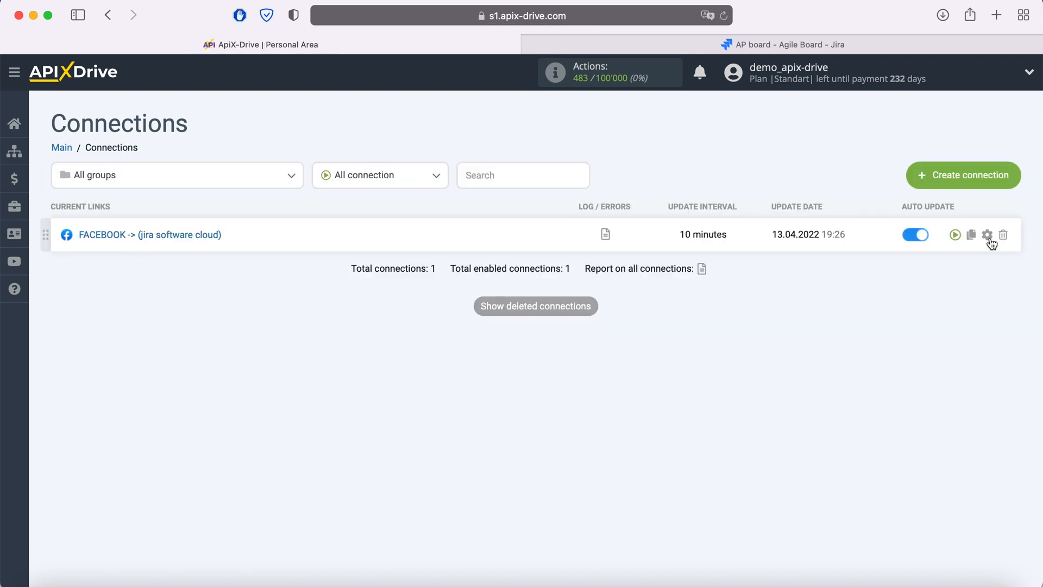
Set the update interval of the Facebook to Jira Software Cloud connection to 5 minutes and save it.
left_click(987, 236)
left_click(662, 338)
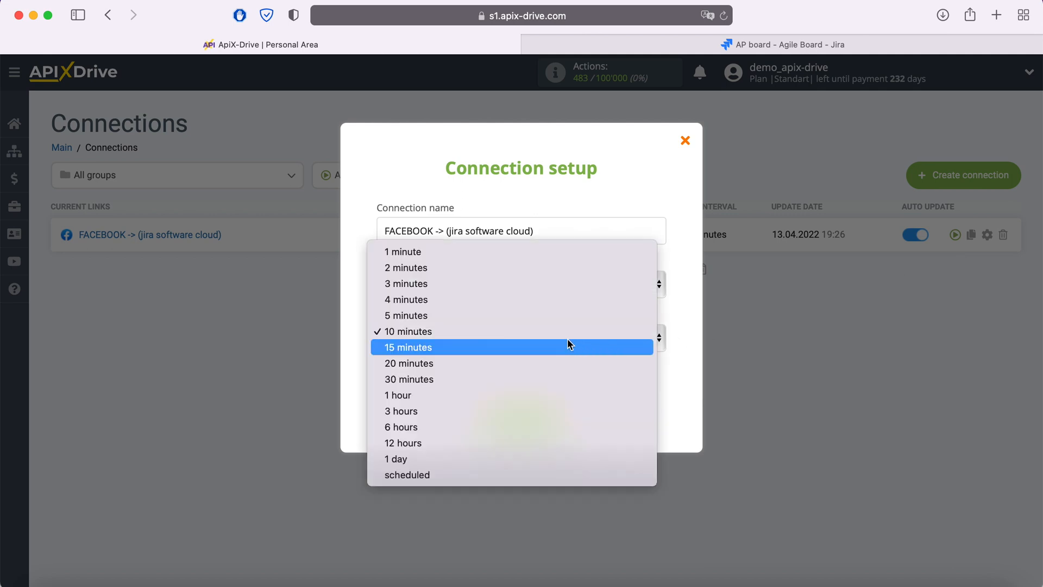
left_click(542, 321)
left_click(554, 417)
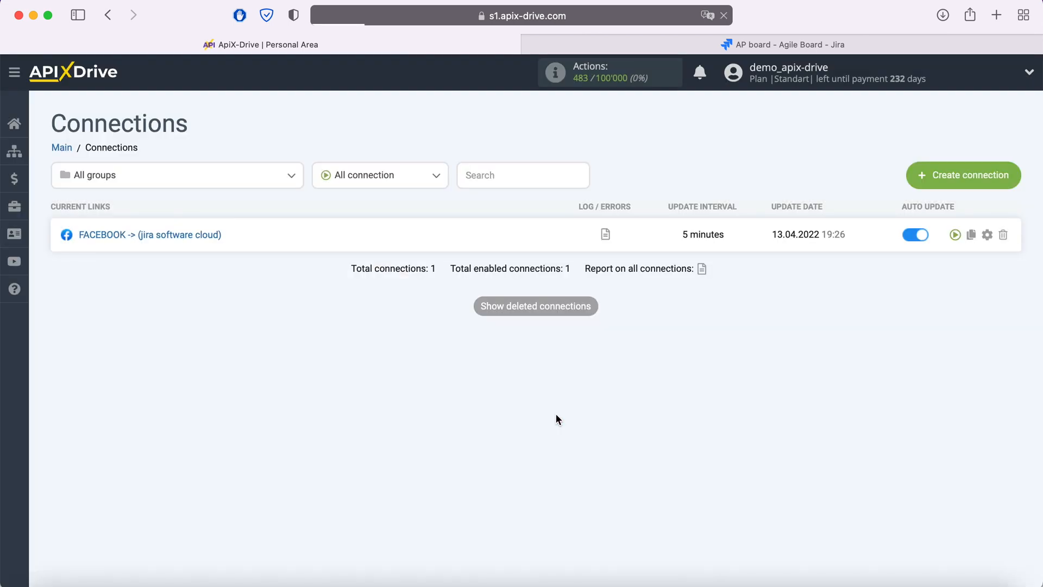